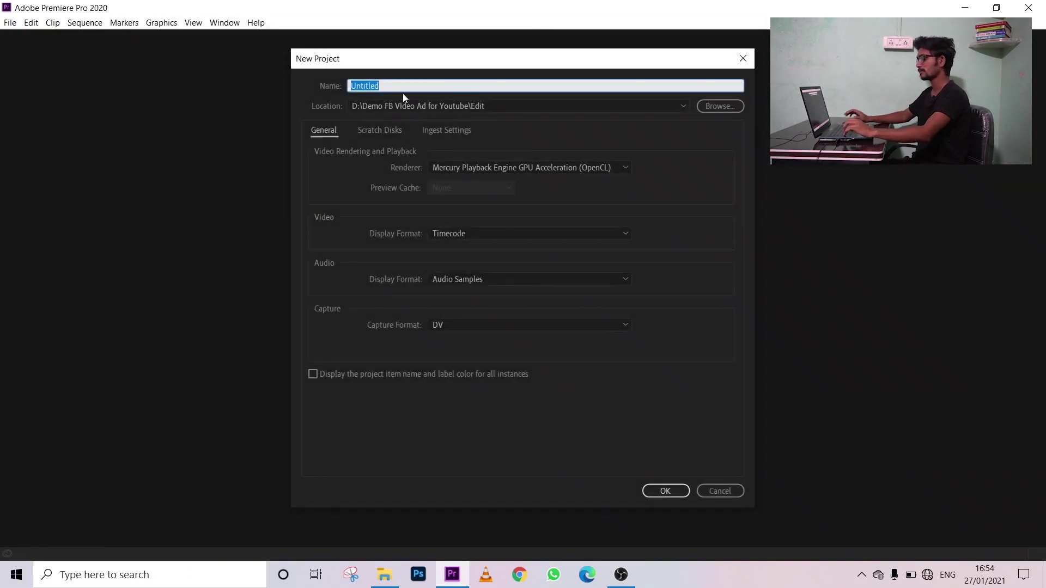
- Create a project named "GIF Image", stored in the Edit folder of Demo FB VIdeo Ad for Youtube on drive D
type("GIF Image")
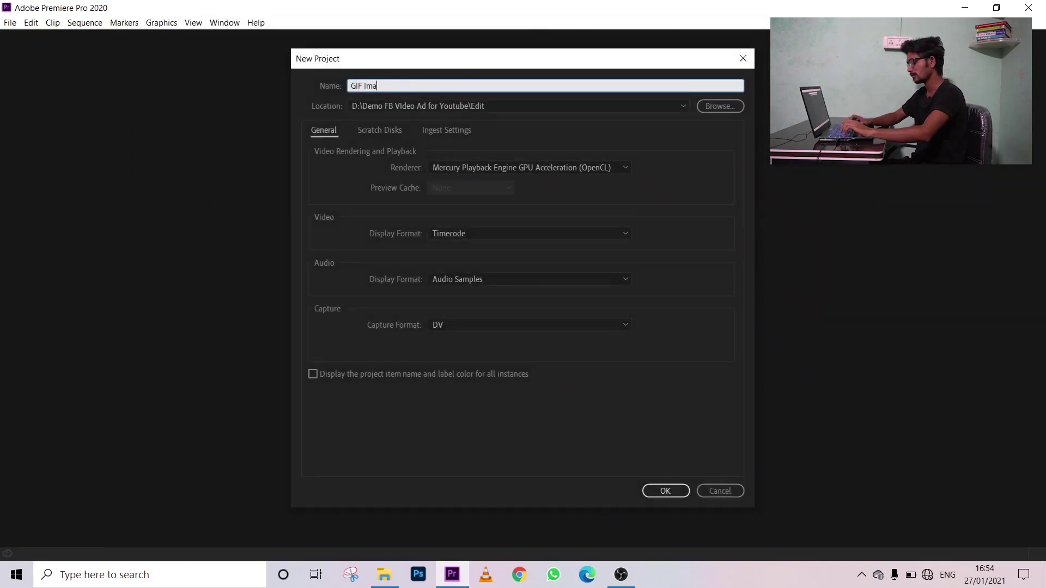
left_click(718, 107)
left_click(451, 105)
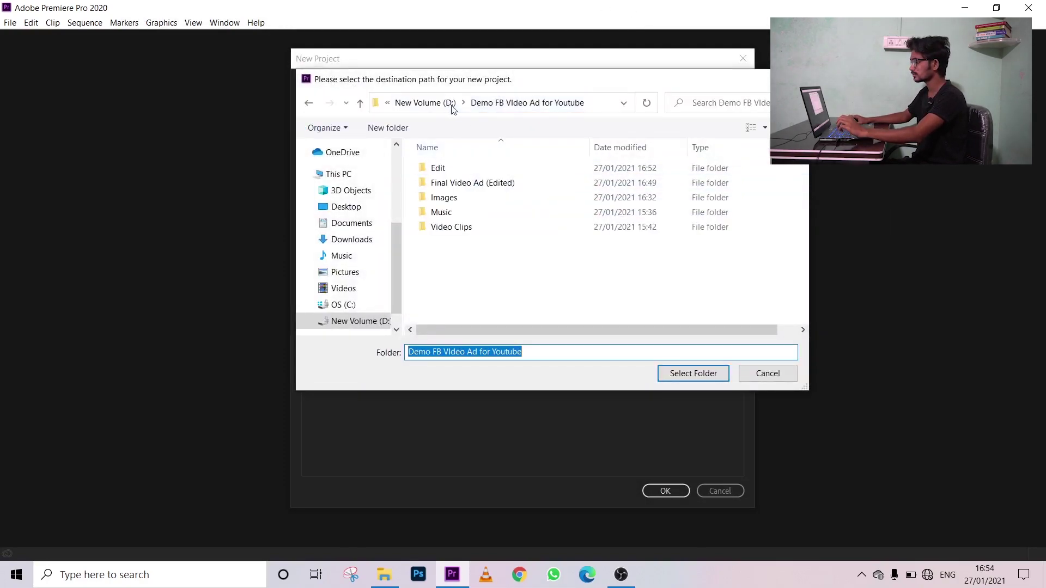
double_click(479, 169)
left_click(689, 374)
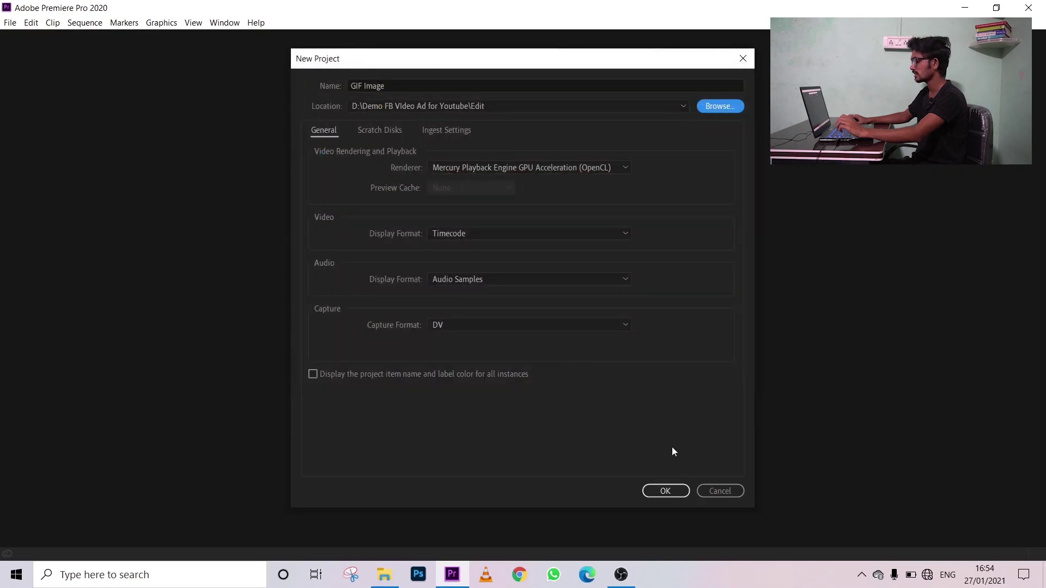
left_click(669, 494)
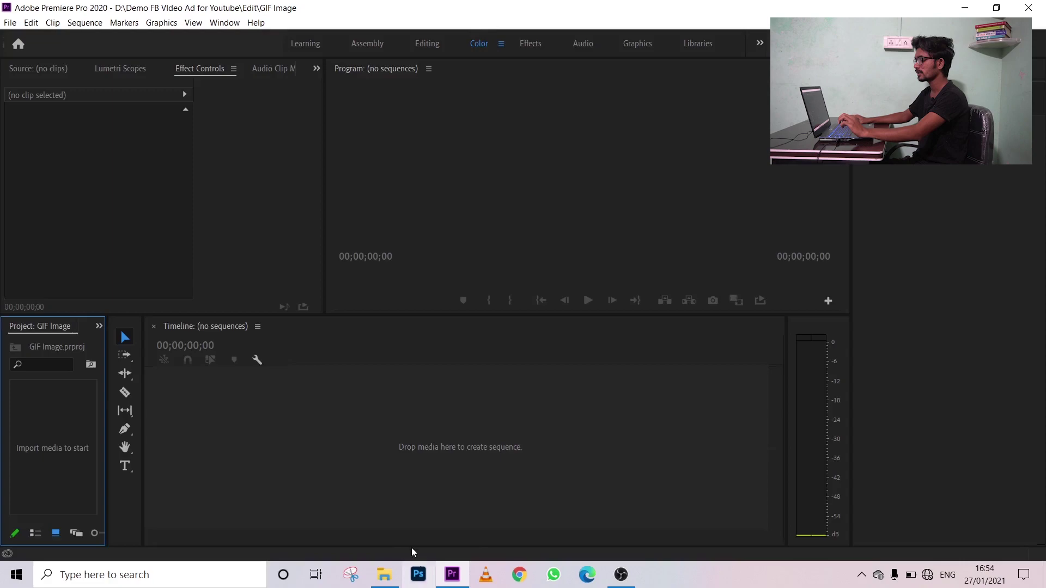
- Import video 1 from the Video Clips folder, preview it as a source, and create a sequence from it
left_click(384, 575)
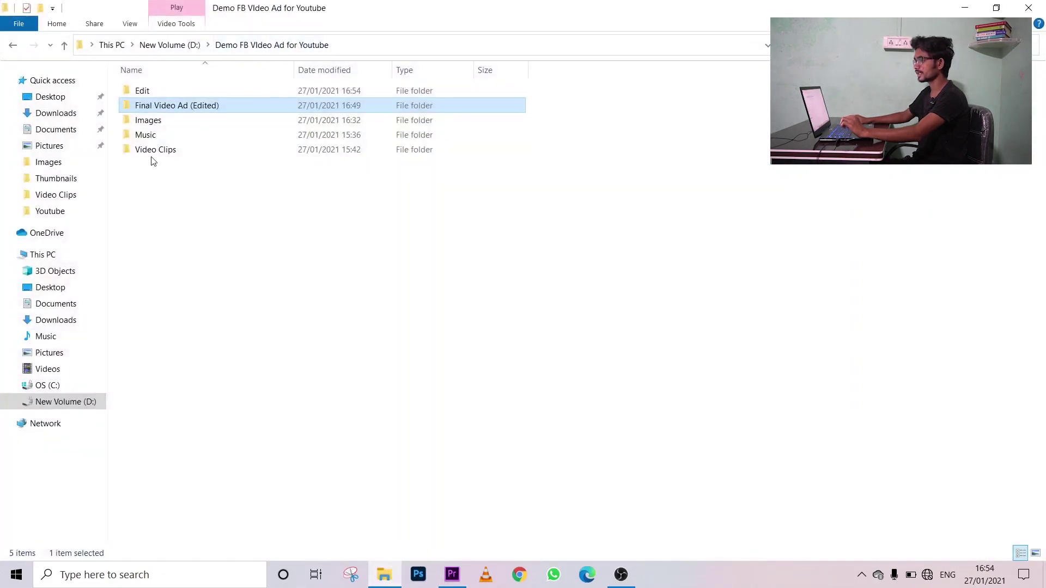
double_click(166, 149)
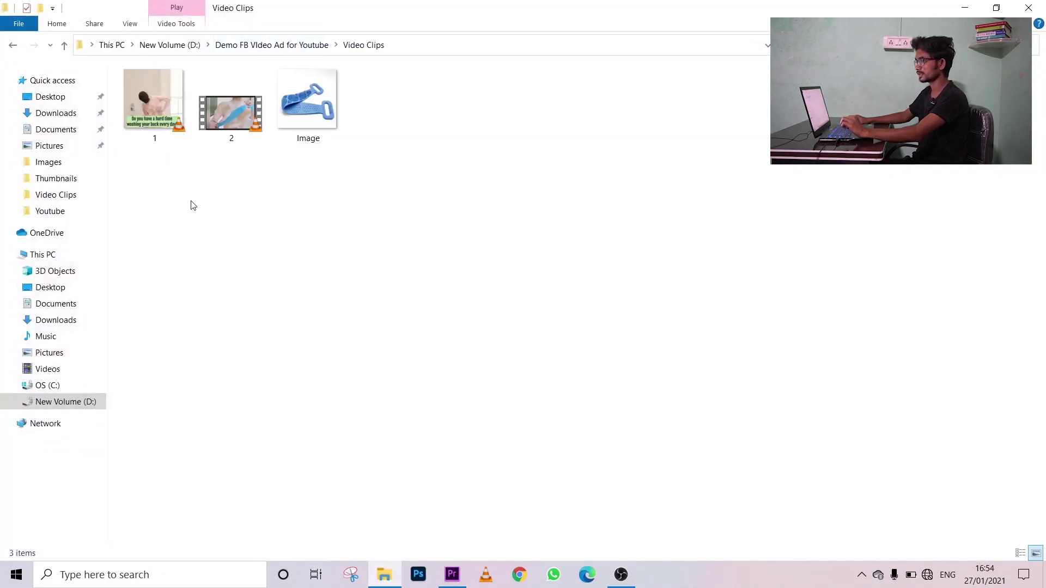
left_click_drag(158, 120, 51, 442)
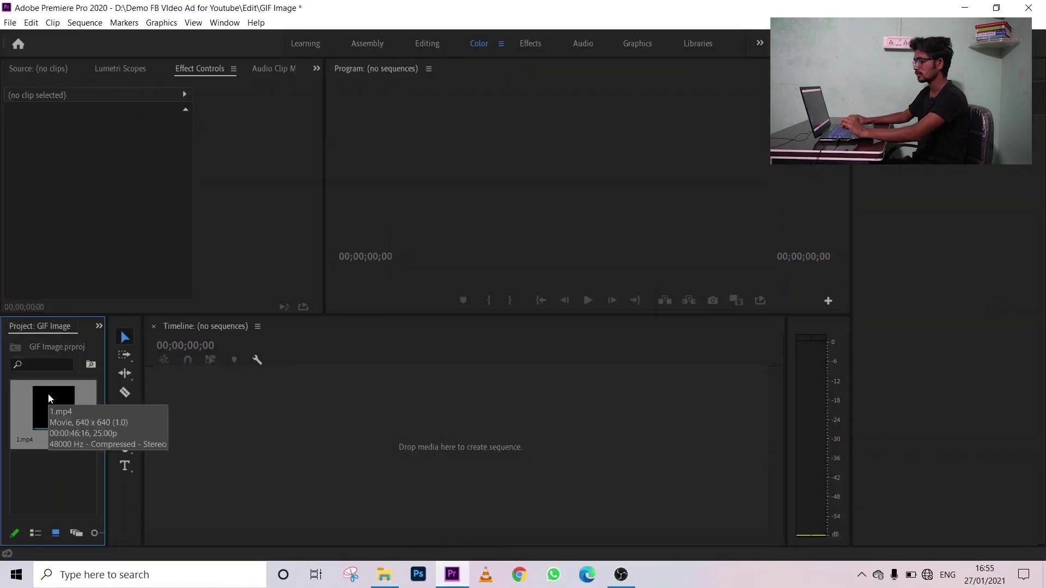
double_click(49, 403)
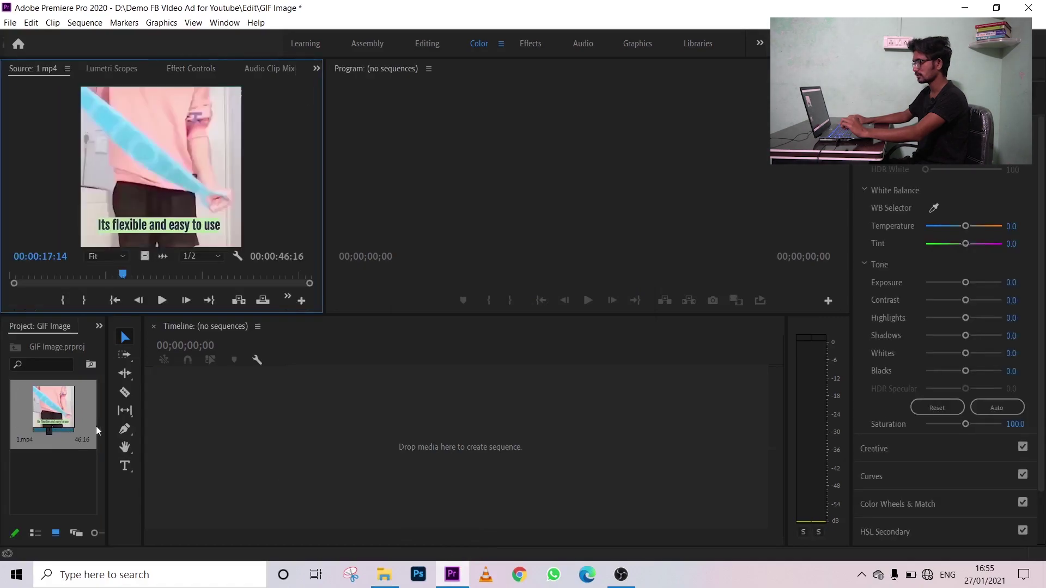
left_click(79, 408)
left_click_drag(237, 440, 299, 462)
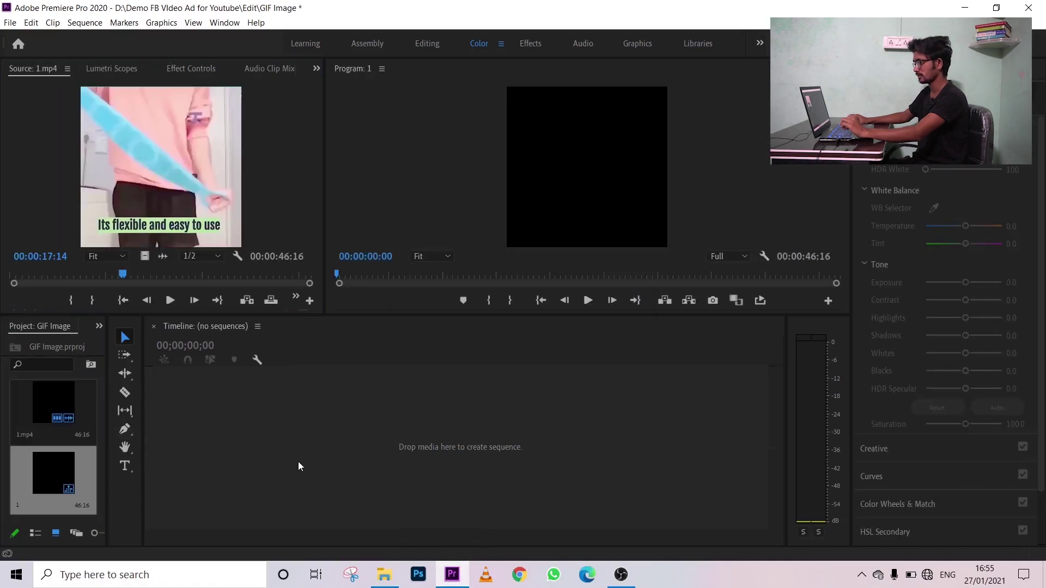
- Show the clip's effect controls and resize the workspace to widen the project area and enlarge the video preview
left_click(210, 70)
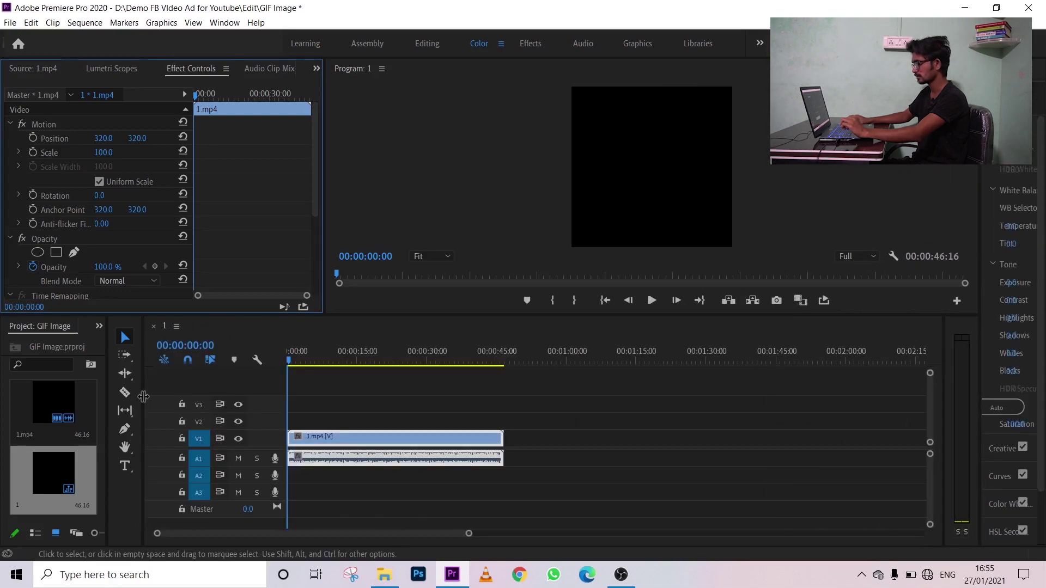
left_click_drag(143, 377, 236, 376)
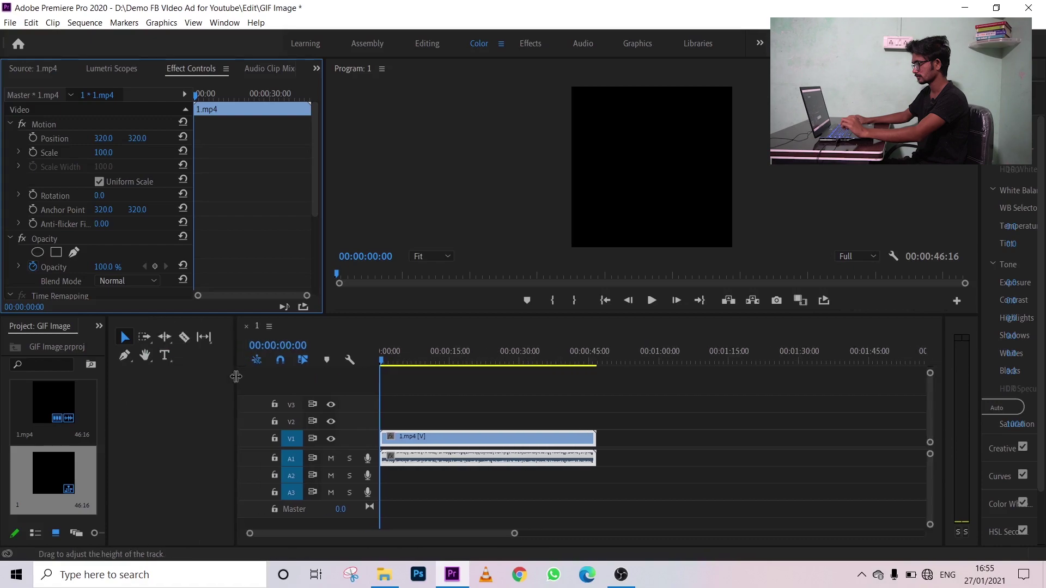
left_click_drag(107, 369, 200, 369)
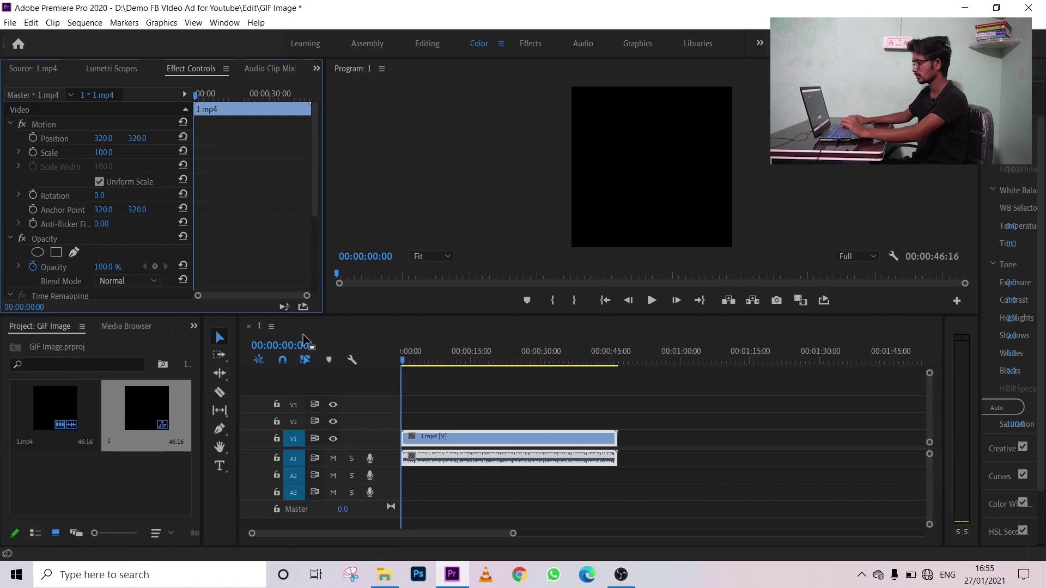
left_click_drag(326, 317, 417, 415)
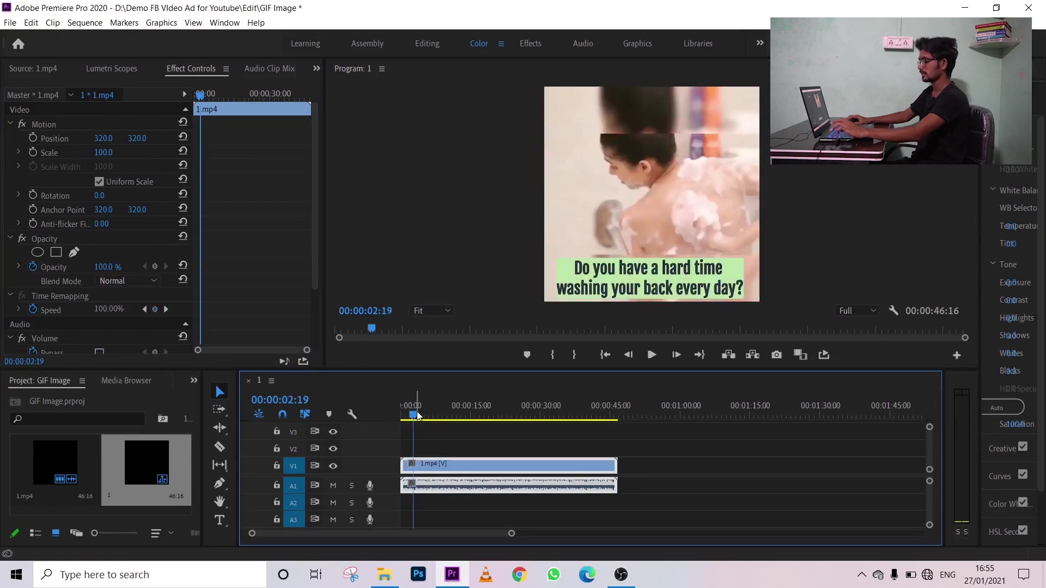
- Lower the system volume to 16
key("XF86AudioRaiseVolume")
key("XF86AudioLowerVolume")
key("XF86AudioLowerVolume")
key("XF86AudioLowerVolume")
key("XF86AudioLowerVolume")
key("XF86AudioLowerVolume")
key("XF86AudioLowerVolume")
key("XF86AudioLowerVolume")
key("XF86AudioLowerVolume")
key("XF86AudioLowerVolume")
key("XF86AudioLowerVolume")
key("XF86AudioLowerVolume")
key("XF86AudioLowerVolume")
key("XF86AudioLowerVolume")
key("XF86AudioLowerVolume")
key("XF86AudioLowerVolume")
key("XF86AudioLowerVolume")
key("XF86AudioLowerVolume")
key("XF86AudioLowerVolume")
key("XF86AudioLowerVolume")
key("XF86AudioLowerVolume")
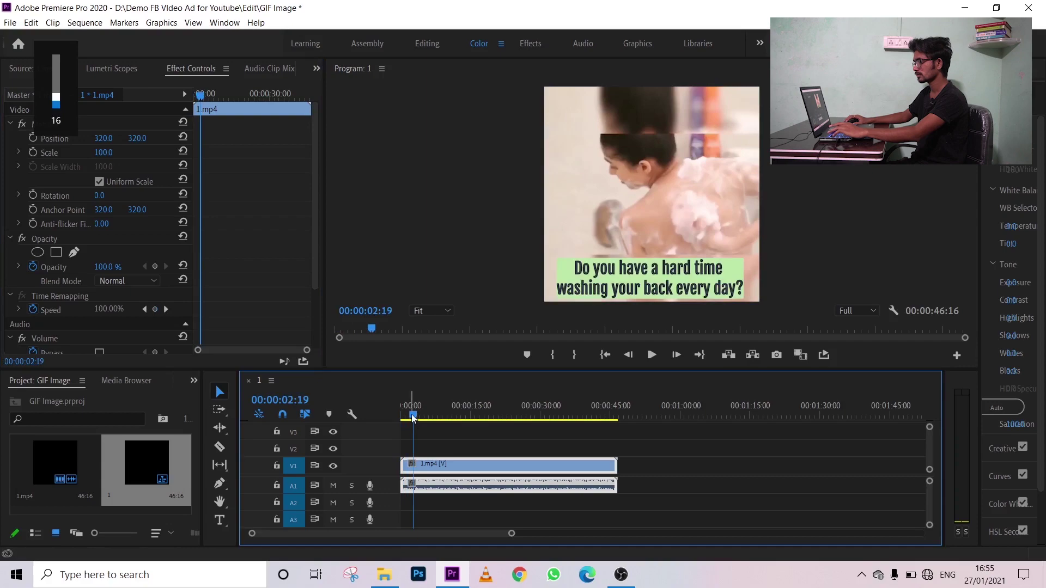
- Unlink the audio from the 1.mp4 clip in the sequence and delete the audio track portion
left_click_drag(417, 415, 415, 417)
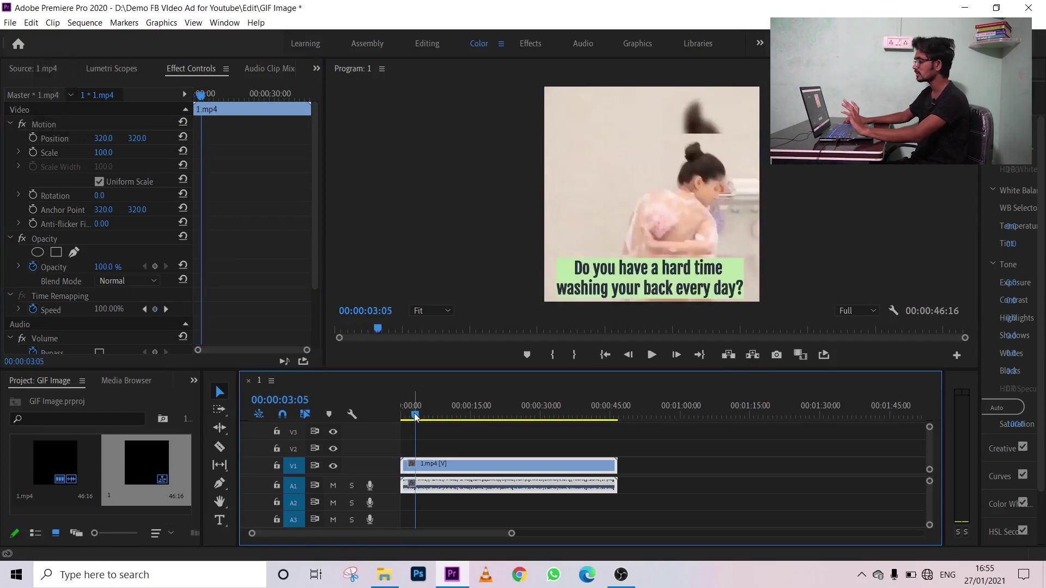
left_click(450, 440)
left_click(484, 469)
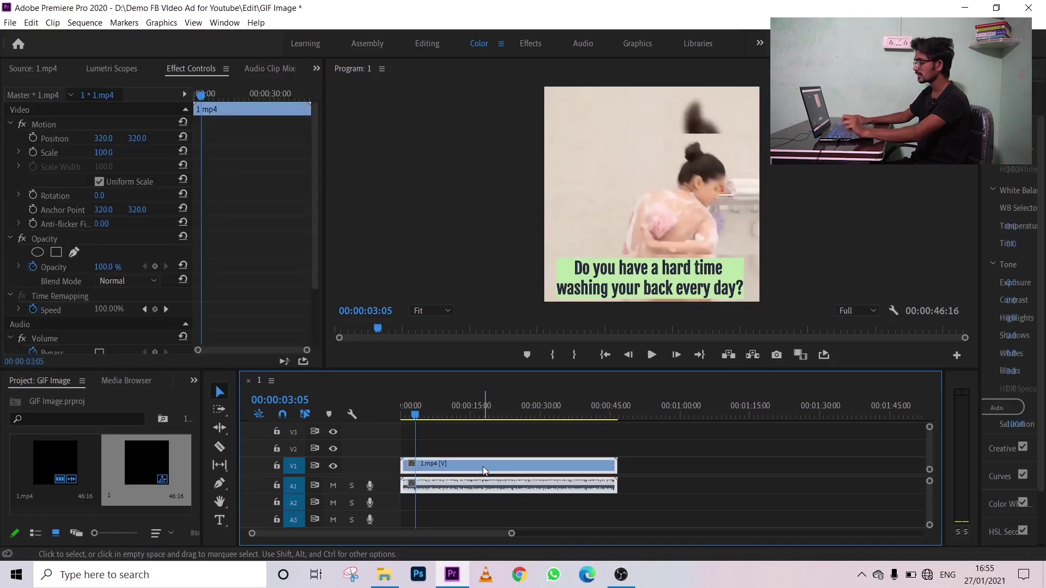
right_click(484, 468)
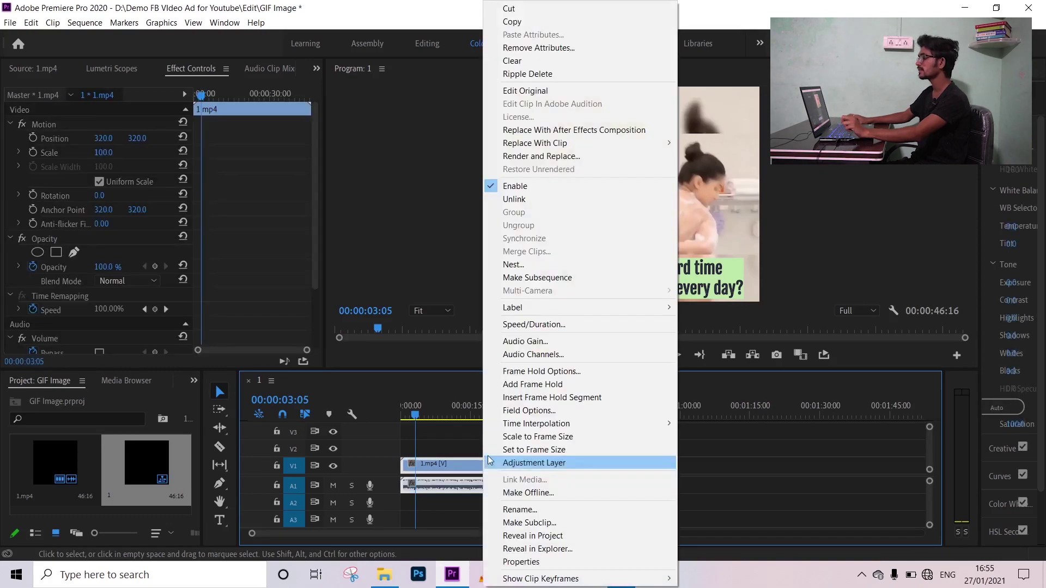
left_click(515, 200)
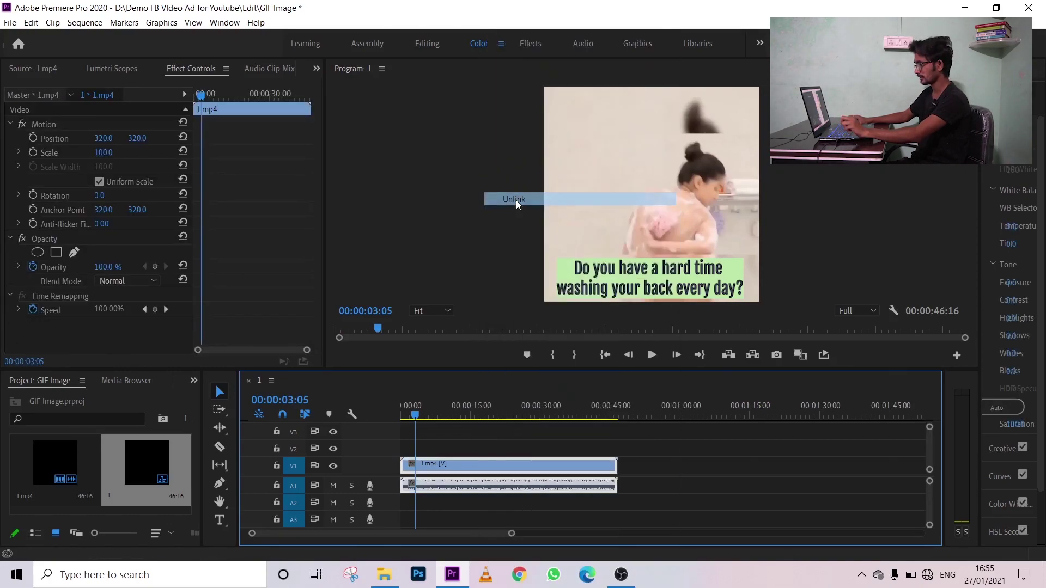
left_click(489, 485)
key("Delete")
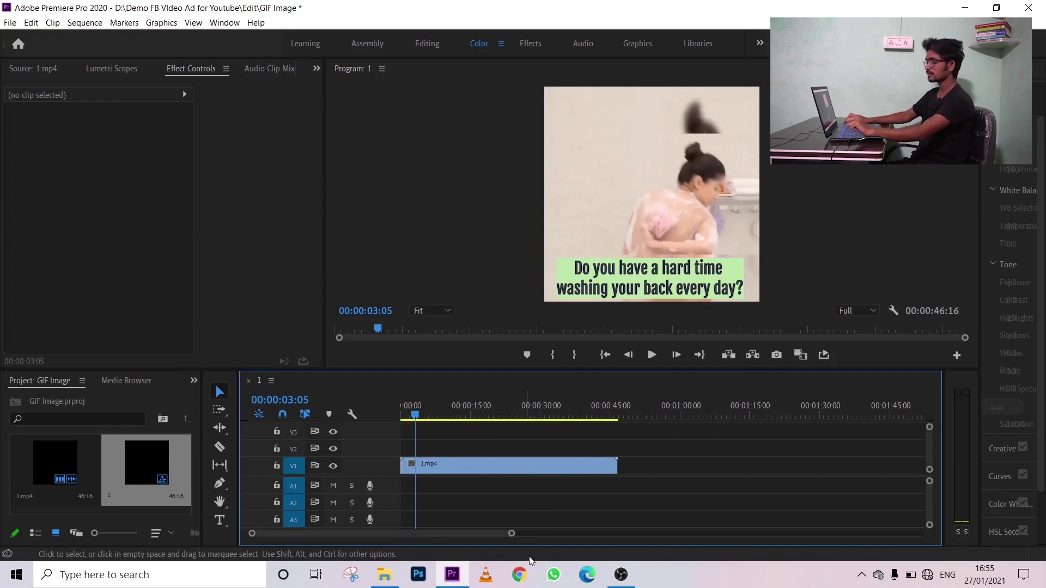
- Find the start of the "DOUBLE-SIDED USE" shot and split the video clip at 00:00:10:06
left_click_drag(512, 537, 425, 535)
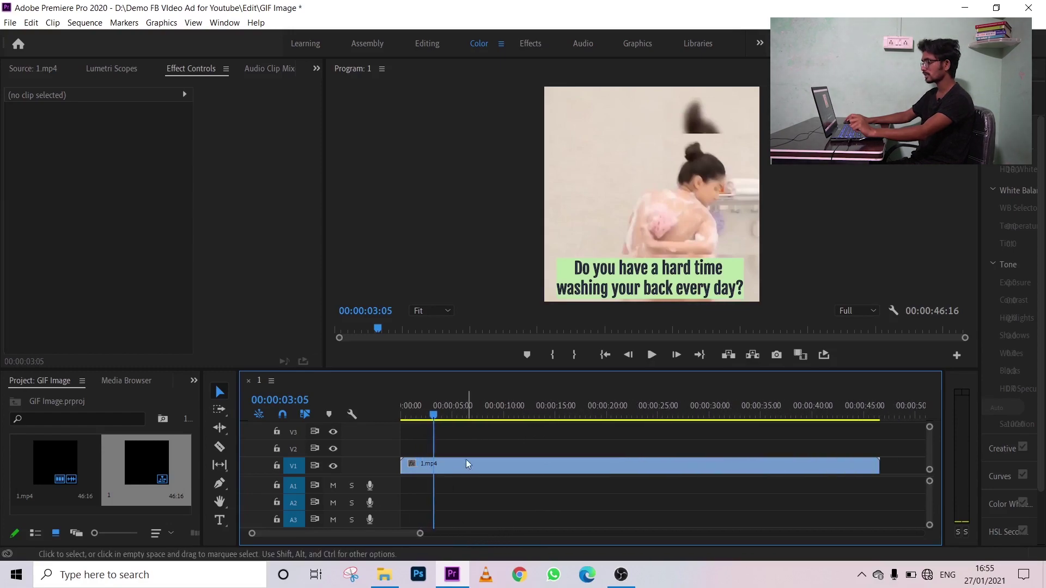
left_click(465, 463)
left_click_drag(459, 414, 498, 418)
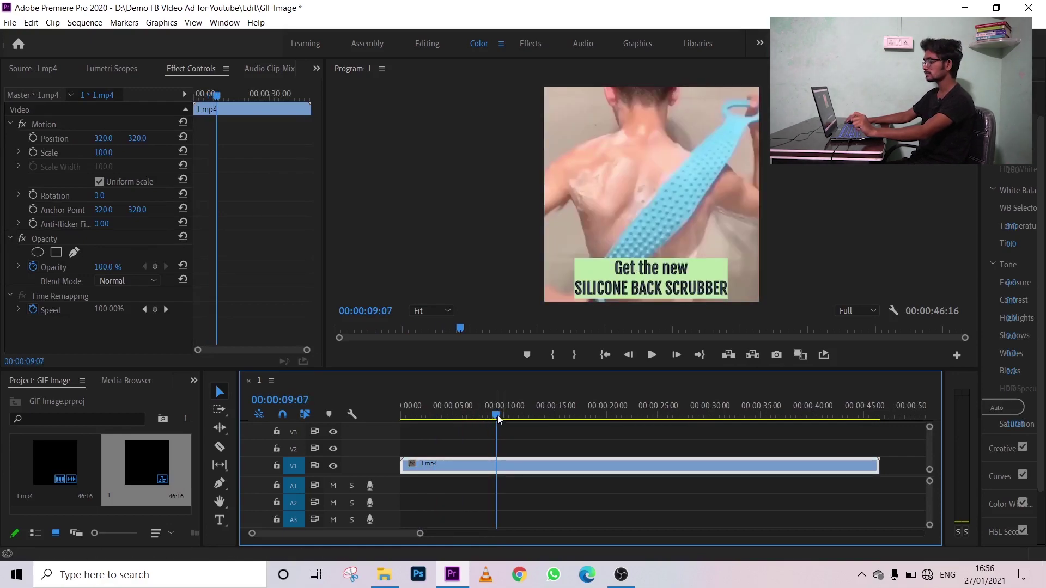
left_click_drag(497, 417, 523, 421)
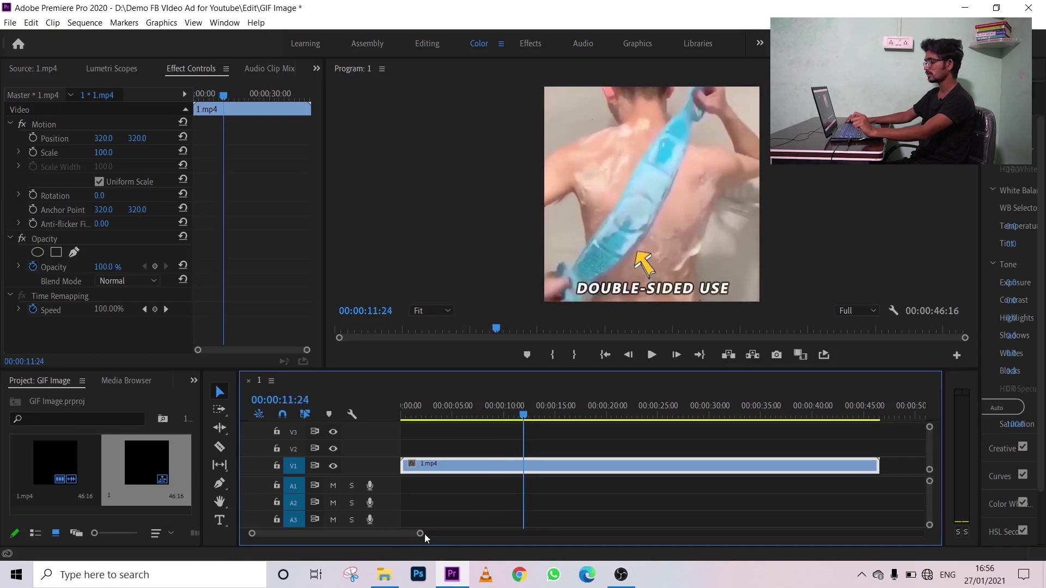
left_click_drag(421, 534, 362, 575)
left_click(534, 418)
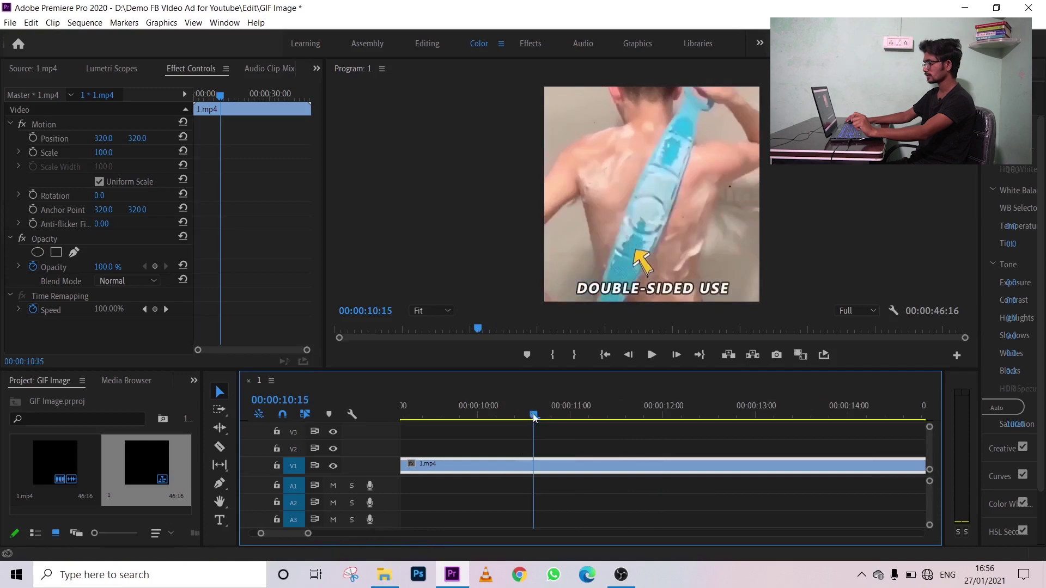
left_click_drag(534, 418, 496, 427)
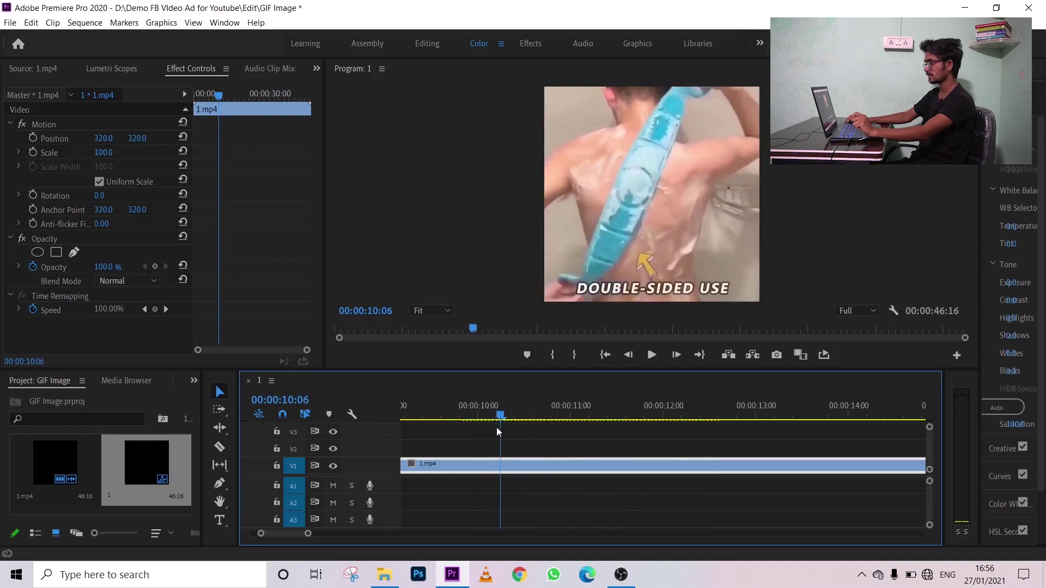
left_click(219, 447)
left_click(501, 466)
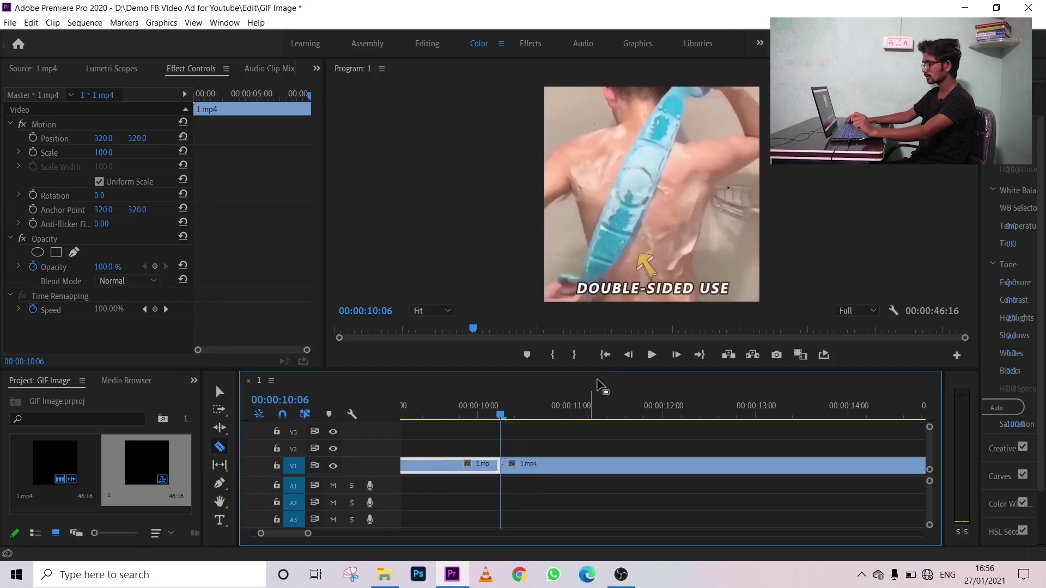
- Play on through the "DOUBLE-SIDED USE" shot and split the video clip again at 00:00:11:12
left_click(652, 356)
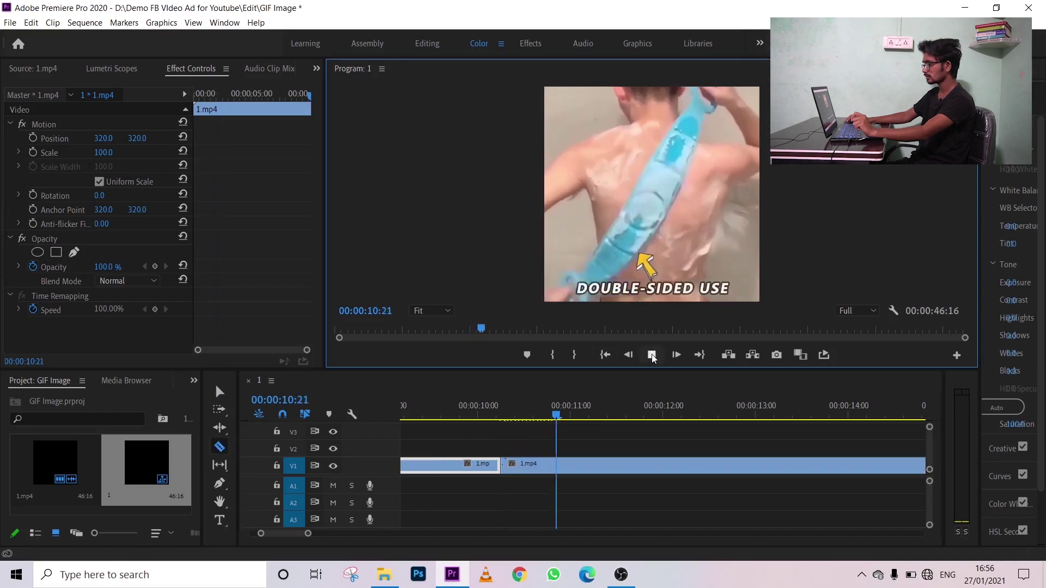
left_click(652, 355)
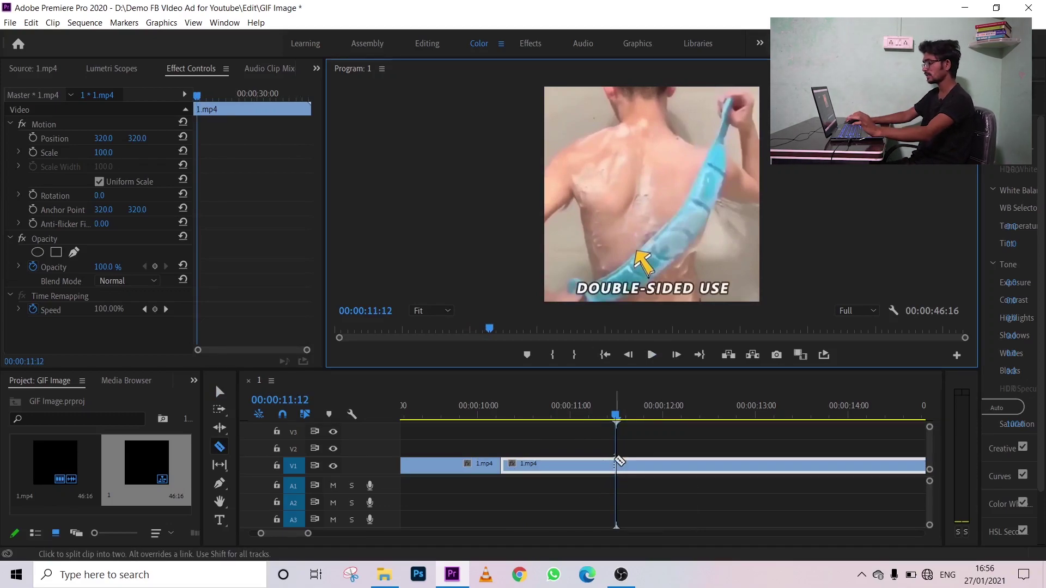
left_click(617, 466)
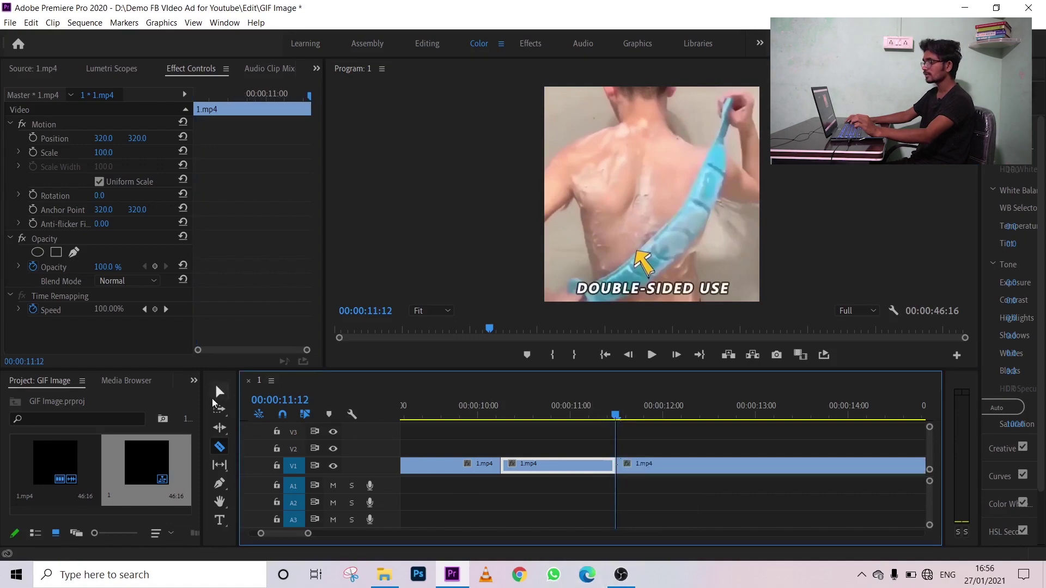
- Delete the clip portions before and after the short "DOUBLE-SIDED USE" segment, keeping only that segment
left_click(220, 392)
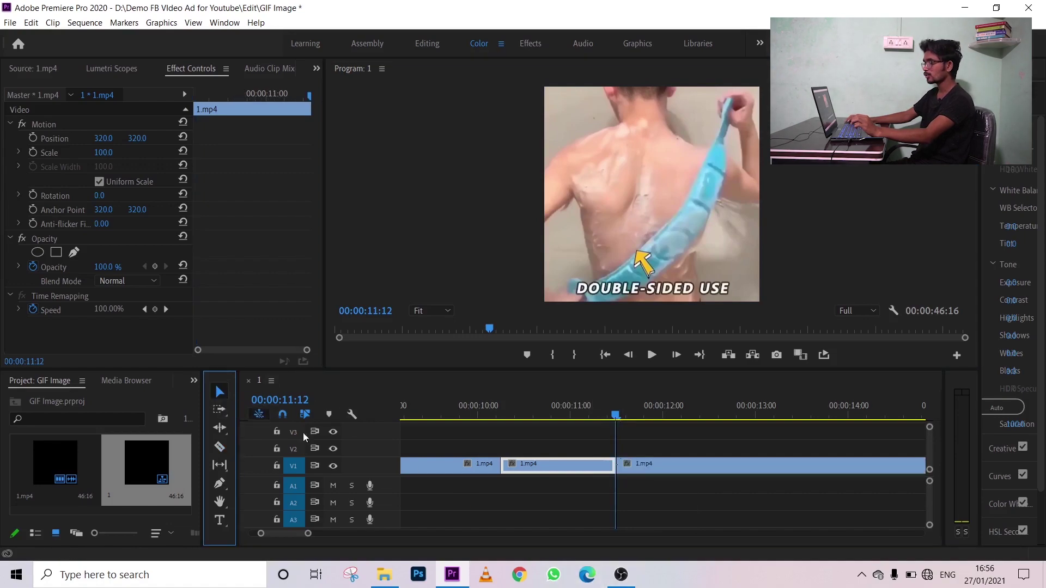
left_click(435, 466)
key("Delete")
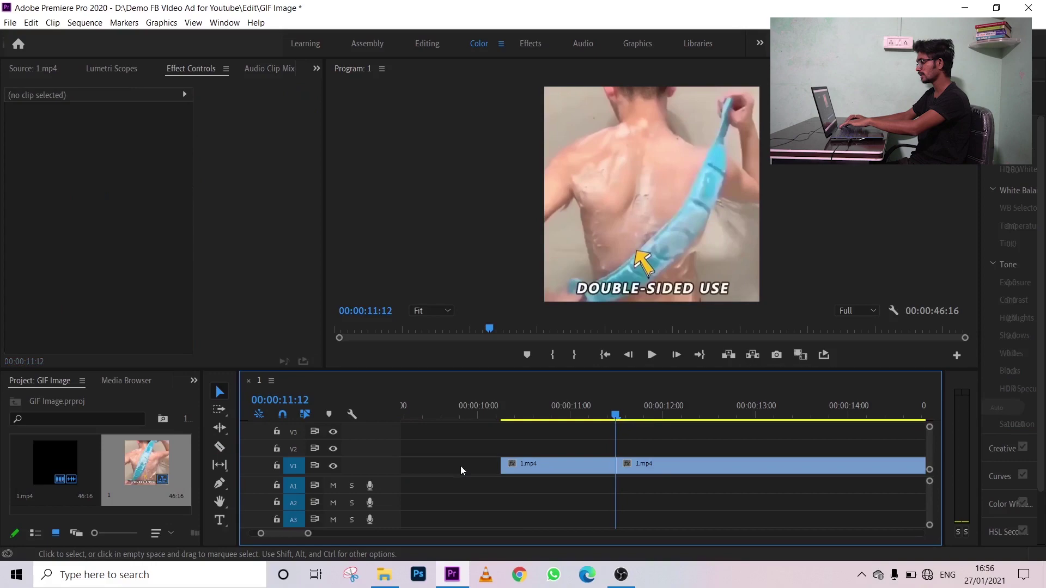
left_click(724, 468)
key("Delete")
- Move the remaining clip segment to the very start of the sequence and return the playhead to 00:00:00:00
mouse_move(262, 534)
left_mouse_down()
mouse_move(249, 539)
mouse_move(263, 537)
left_mouse_up()
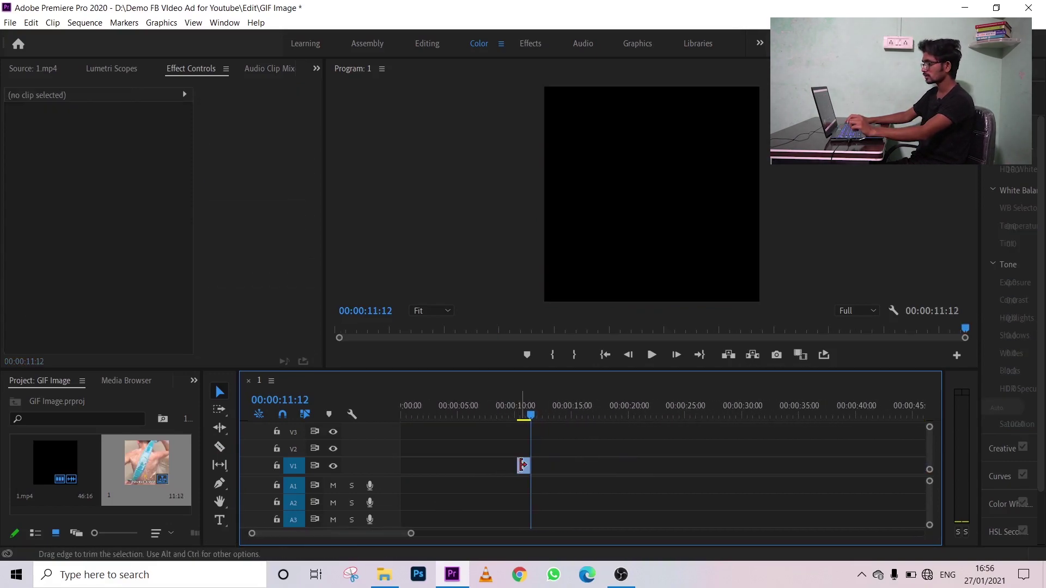
left_click_drag(523, 465, 385, 467)
left_click(418, 418)
left_click_drag(418, 417, 376, 420)
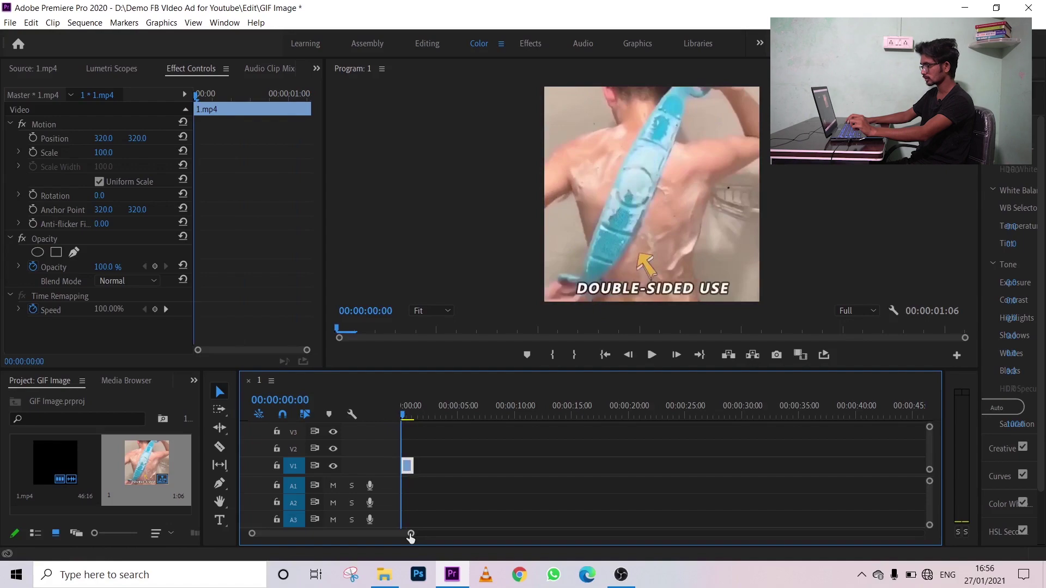
- Play back the trimmed segment to check it, and return the playhead to the sequence start
left_click_drag(411, 538, 337, 560)
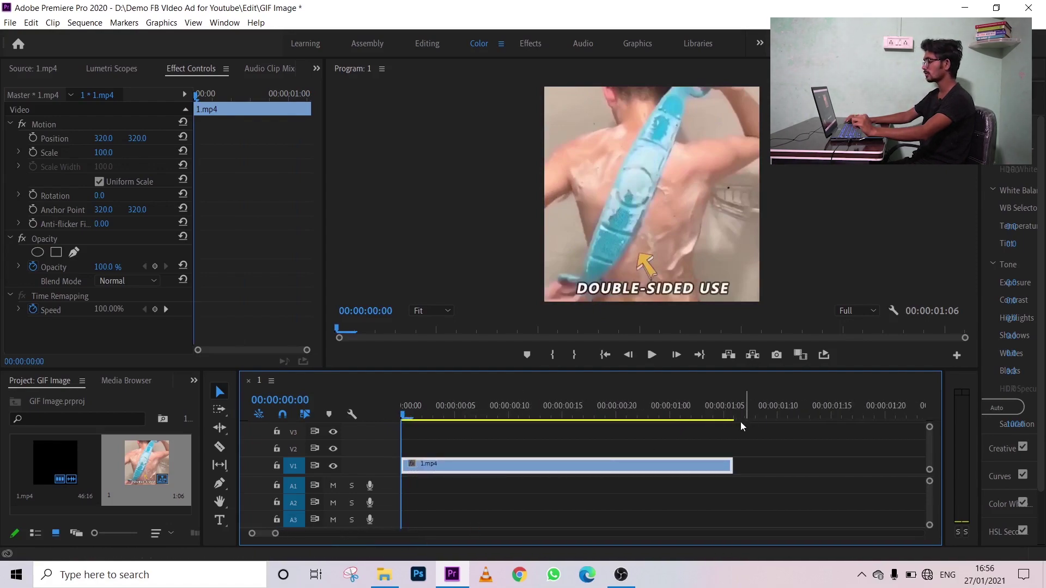
left_click(652, 355)
left_click(682, 414)
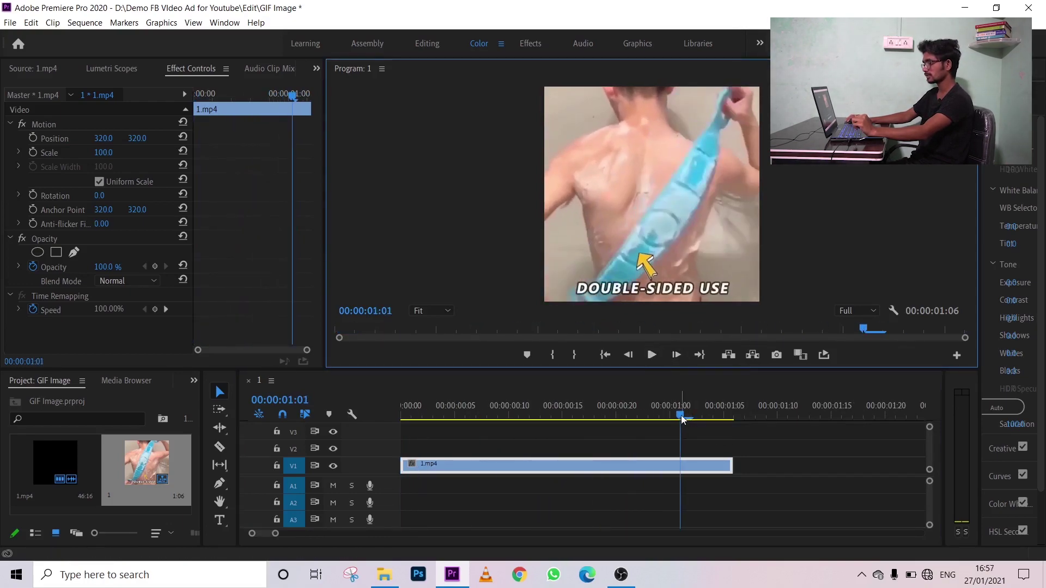
left_click_drag(682, 414, 379, 439)
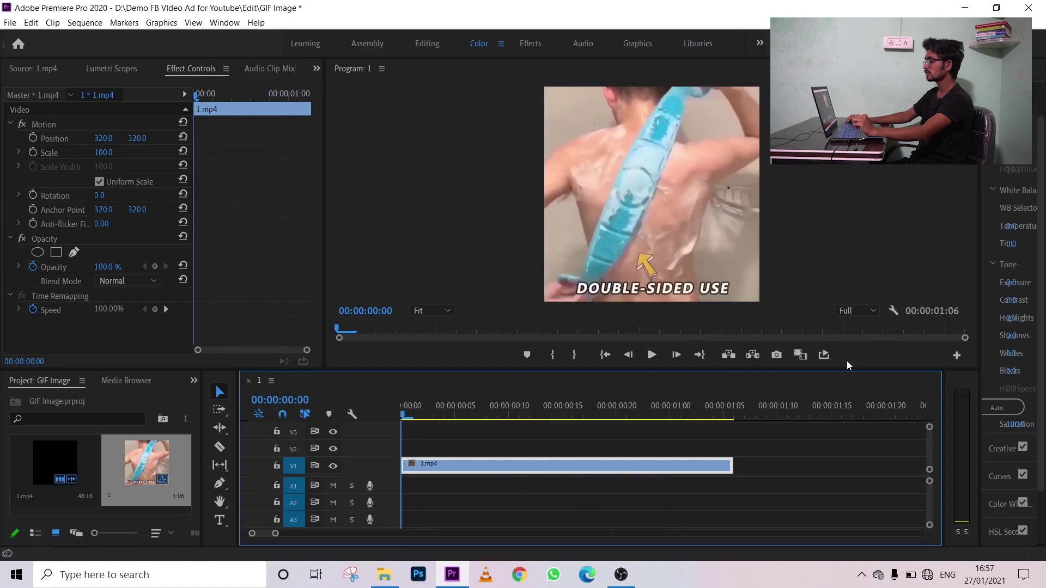
- Play the trimmed clip through once more from the start, and look over the additional transport controls available for the preview
left_click(650, 357)
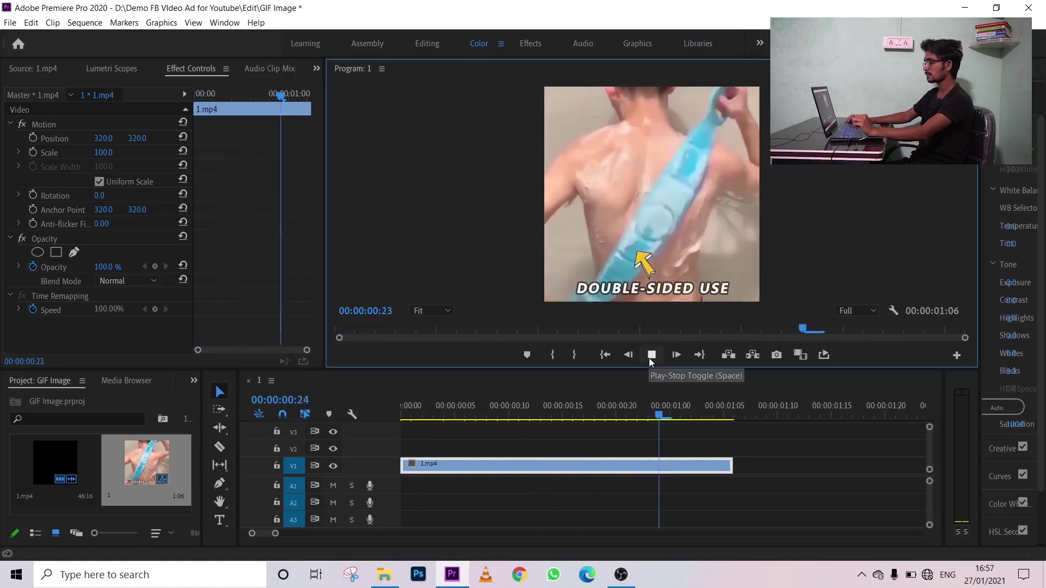
left_click_drag(731, 413, 397, 428)
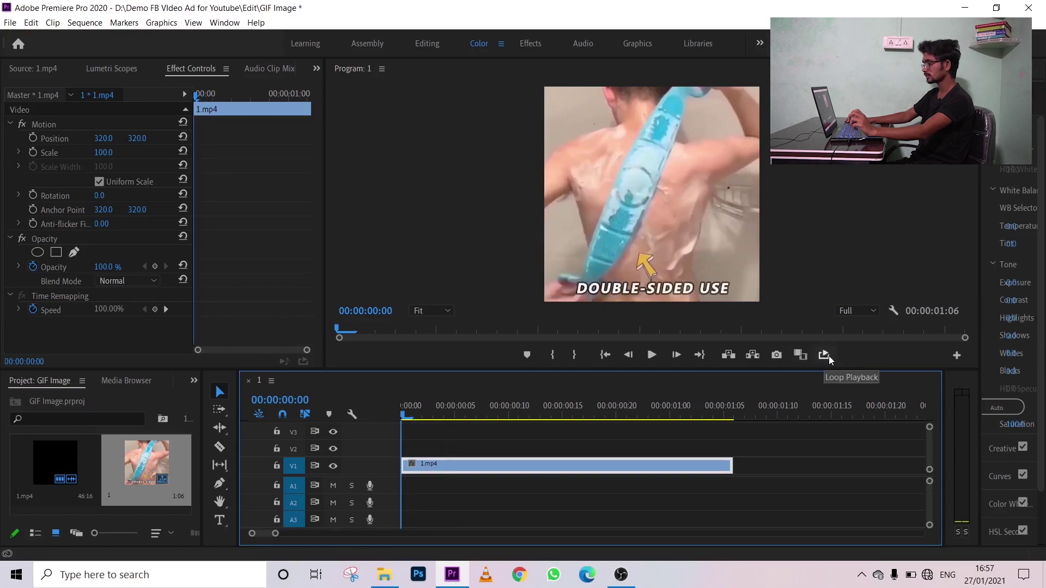
left_click(958, 356)
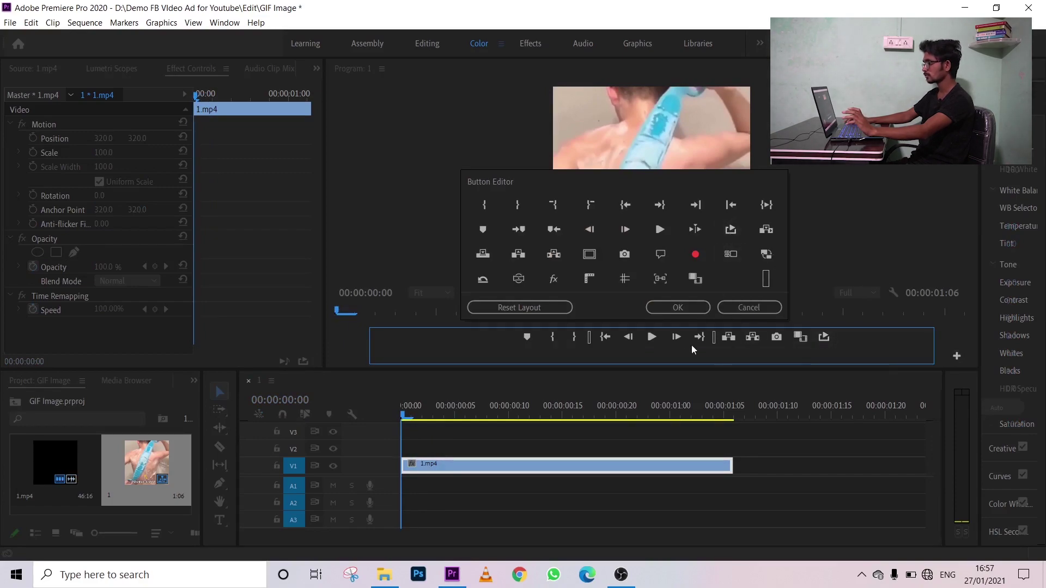
left_click(682, 309)
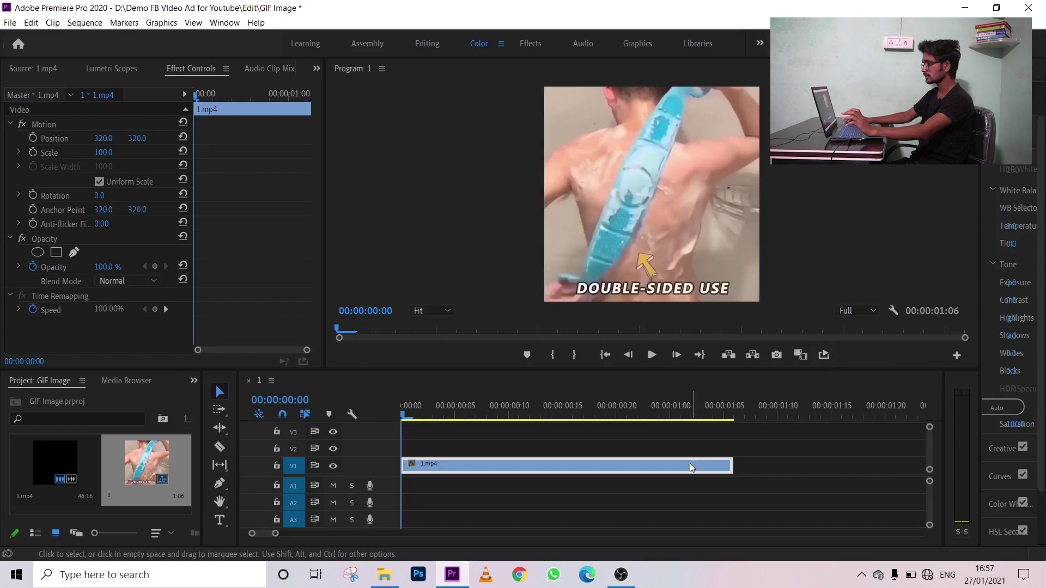
- Turn on loop playback for the sequence preview, play the clip on repeat, and park the playhead at 00:00:00:10
left_click(825, 355)
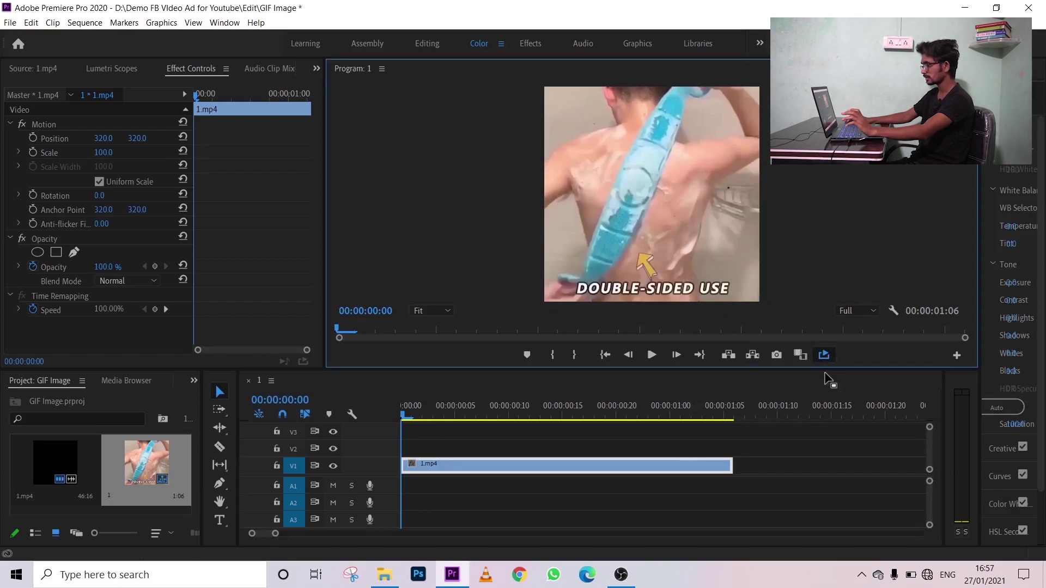
left_click(652, 355)
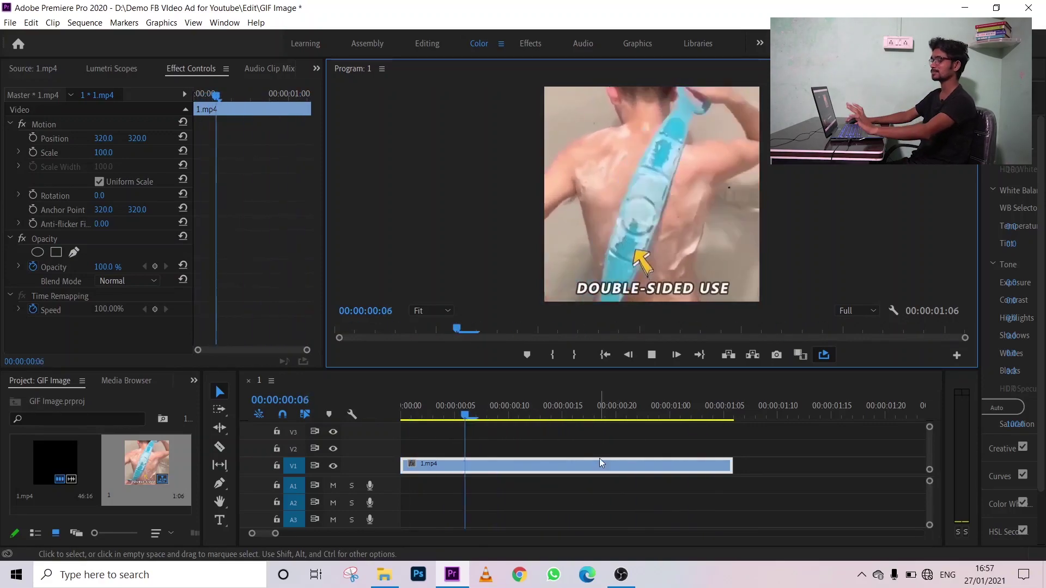
left_click(652, 355)
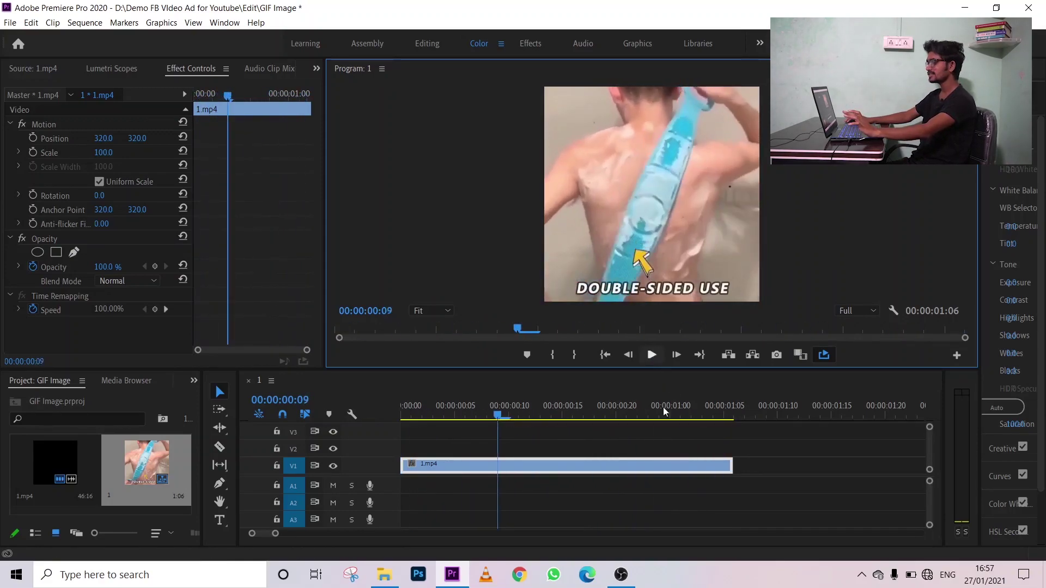
left_click(506, 414)
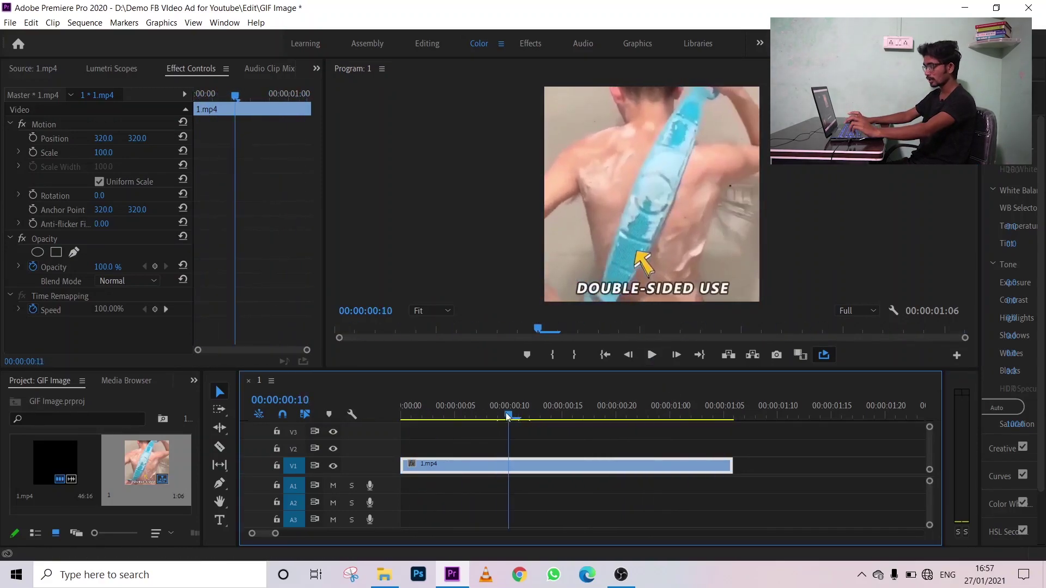
- Bring the Logo image from File Explorer's Images project folder onto track V2 at the sequence start, above the video clip
left_click(385, 575)
left_click(297, 45)
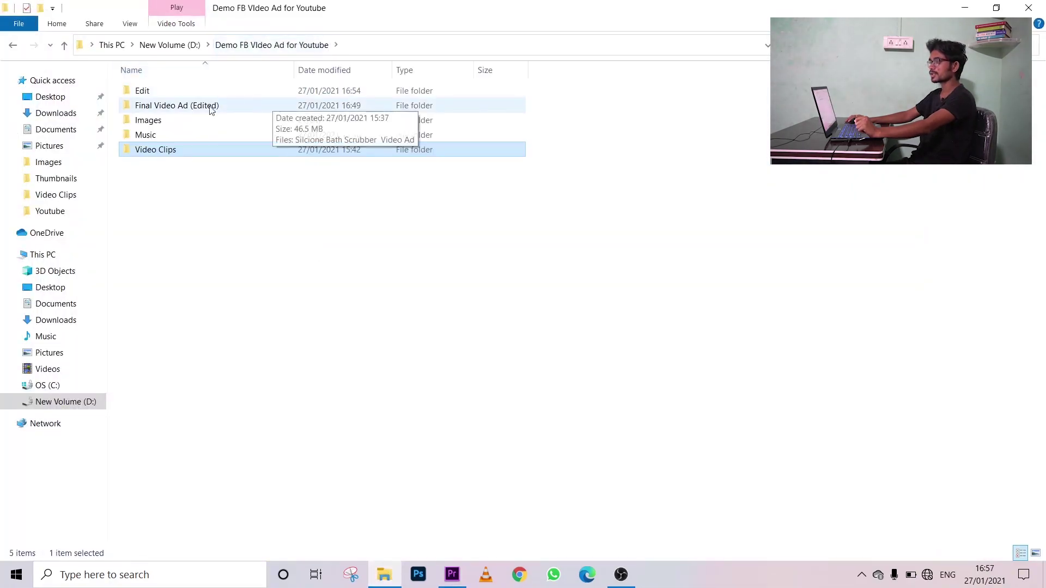
double_click(203, 120)
left_click(154, 133)
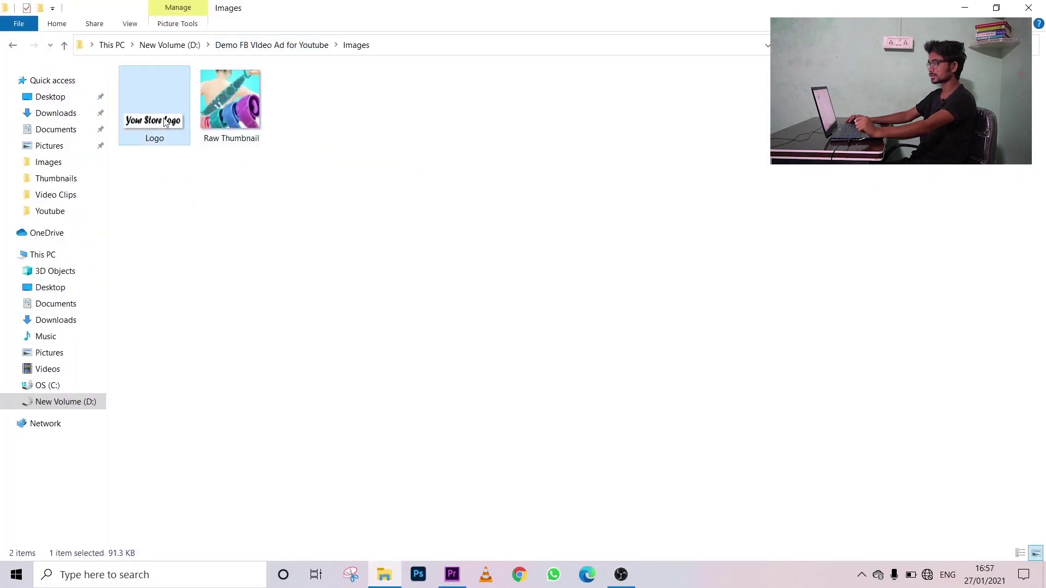
left_click_drag(165, 122, 394, 444)
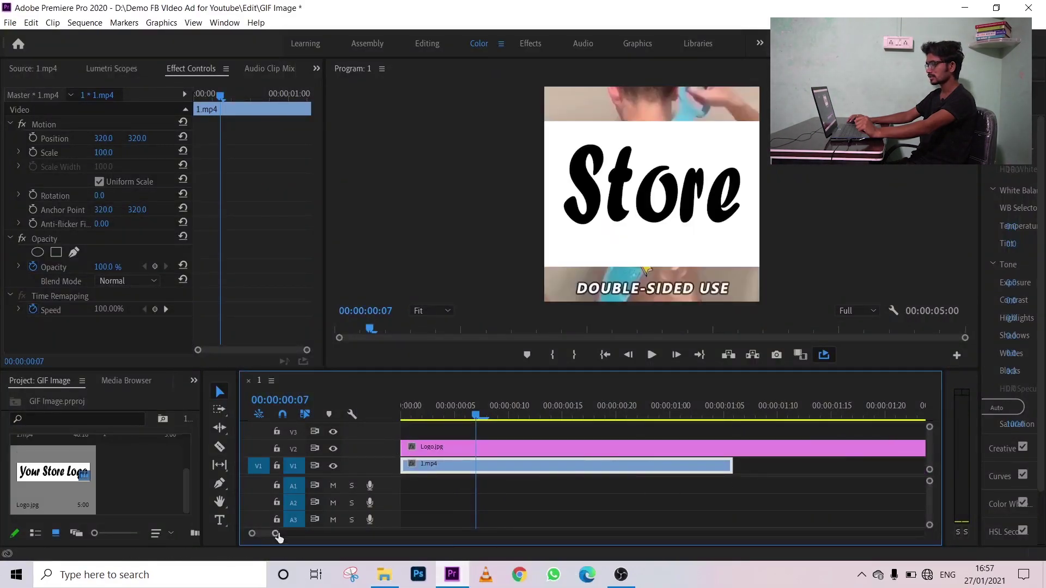
- Trim the end of the Logo.jpg clip to match the end of the video clip below it, and play the result
left_click_drag(276, 534, 312, 534)
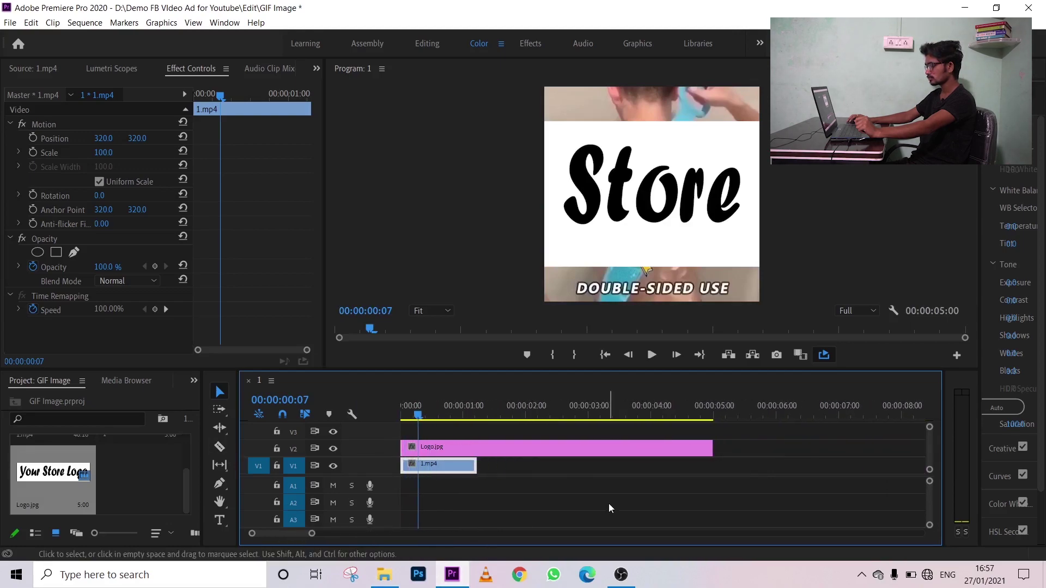
left_click_drag(713, 448, 481, 468)
left_click_drag(476, 467, 477, 467)
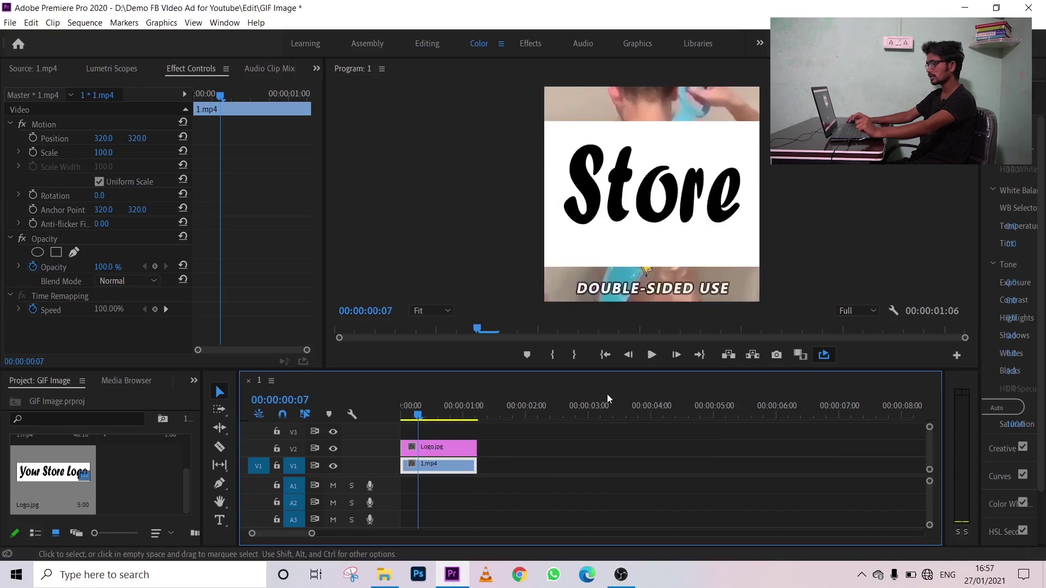
left_click(655, 357)
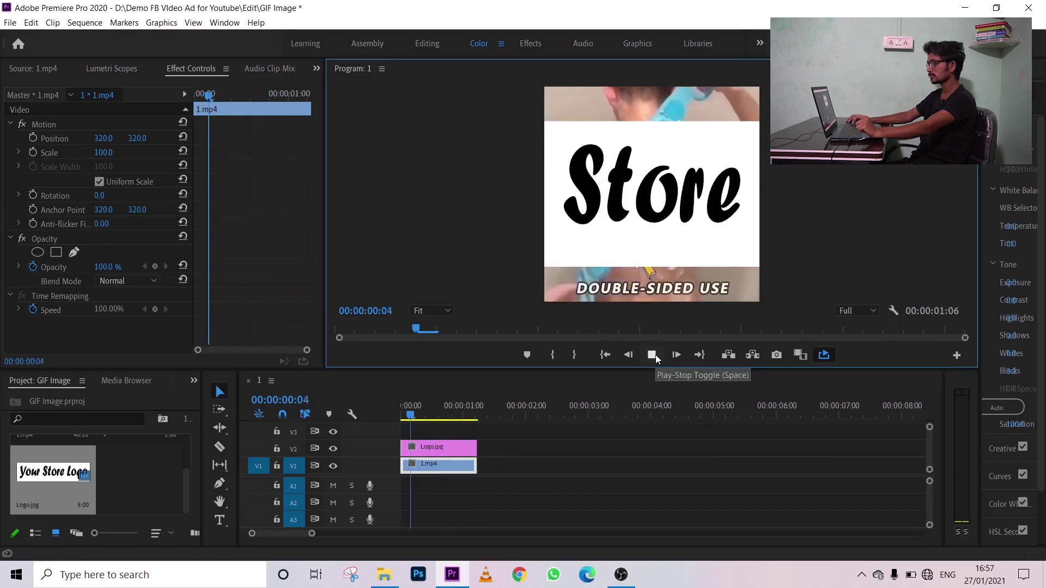
left_click(655, 354)
- Set the logo clip's scale to 12 and its position to 514, 52, and check the overlay in looping playback
left_click(463, 448)
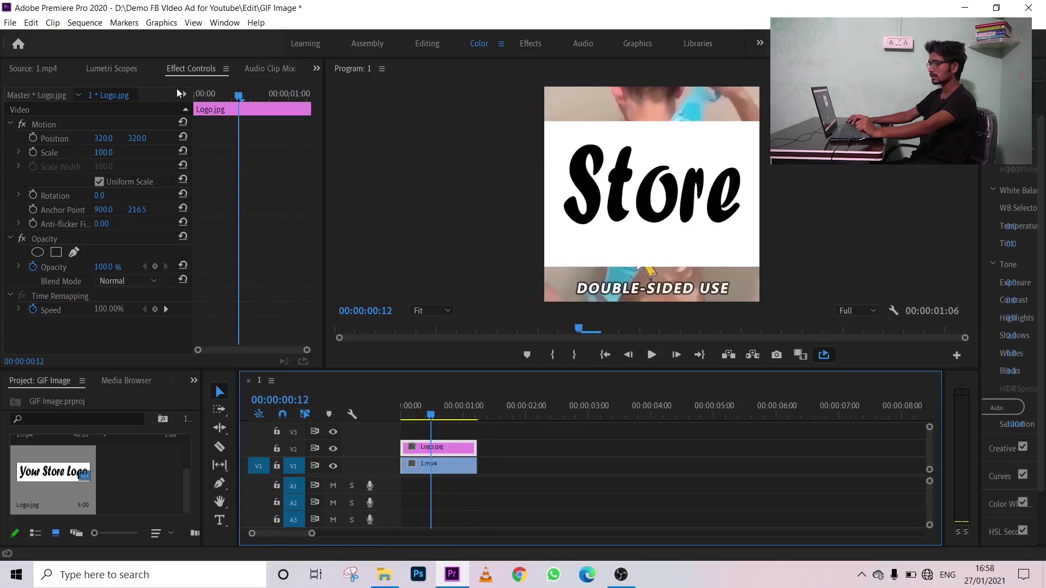
left_click_drag(104, 154, 140, 138)
left_click(650, 354)
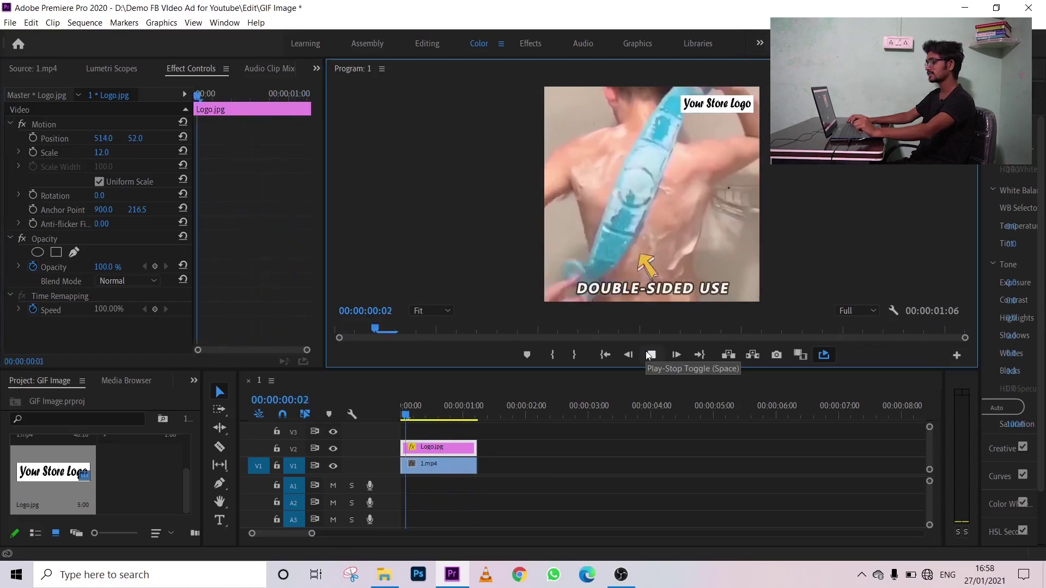
left_click(650, 355)
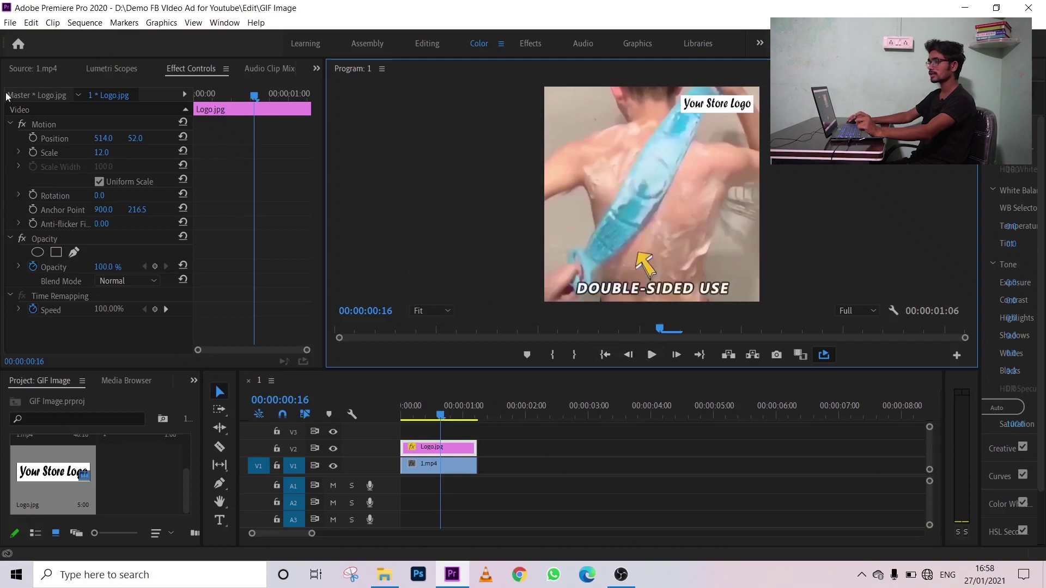
- Open the media export settings for the sequence and set the export format to Animated GIF
left_click(10, 24)
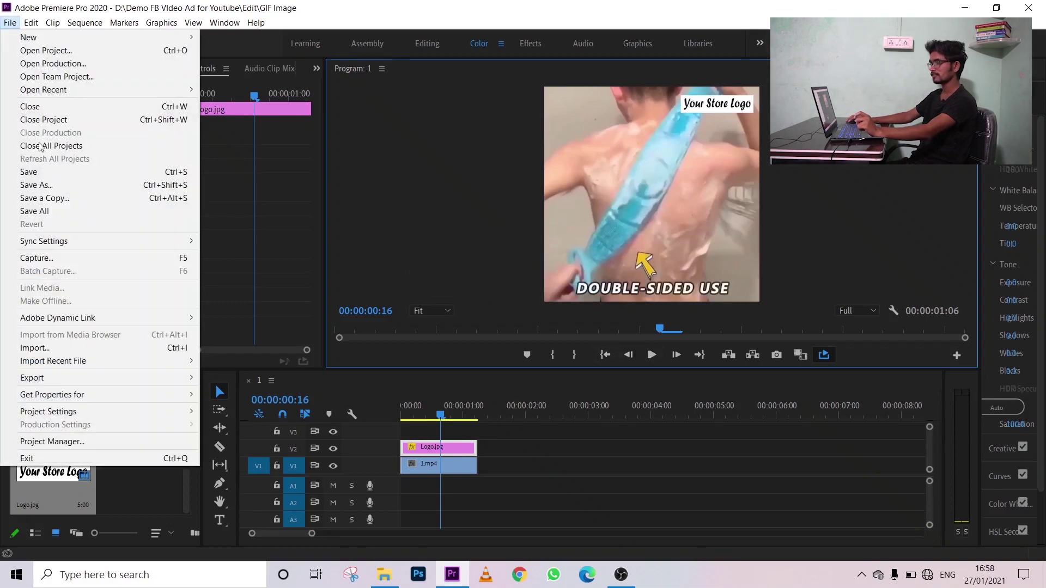
mouse_move(96, 377)
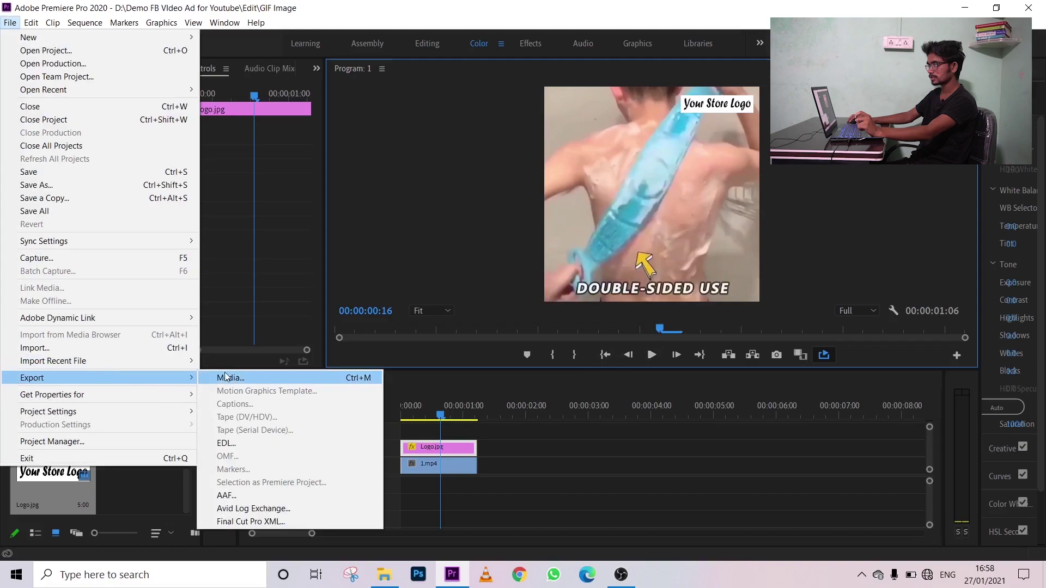
left_click(228, 377)
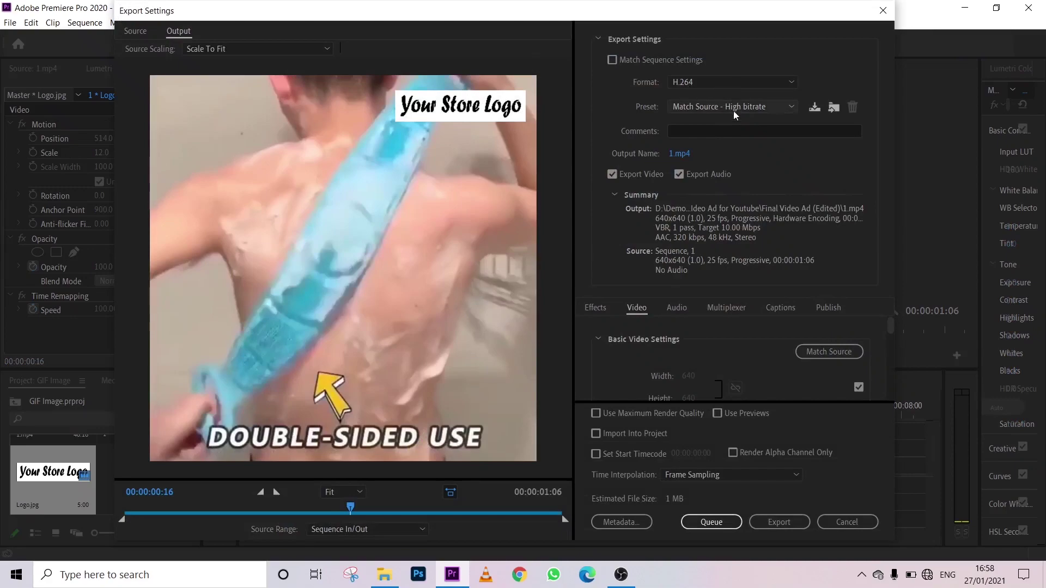
left_click(736, 82)
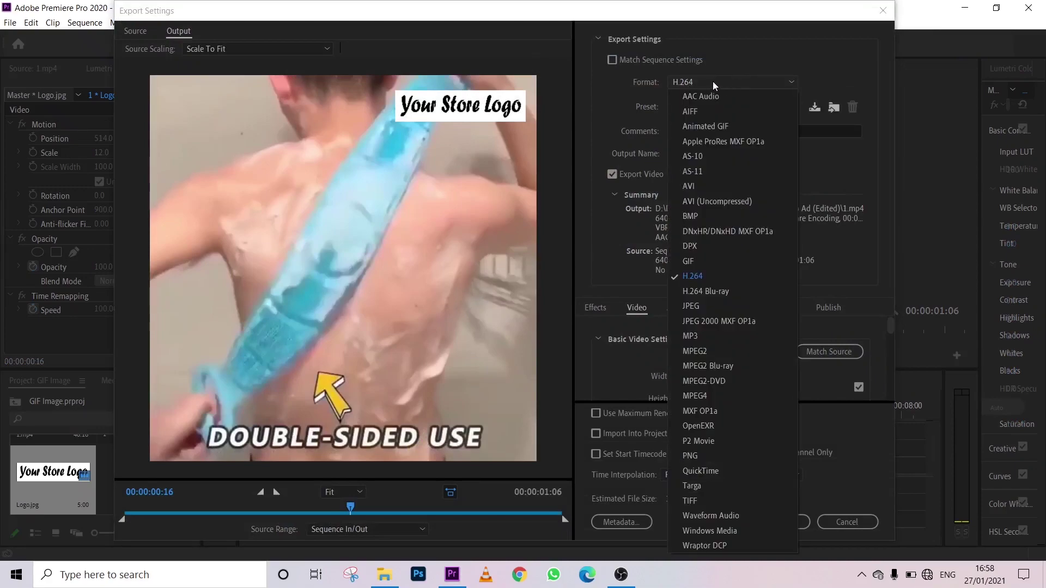
left_click(713, 81)
left_click(714, 79)
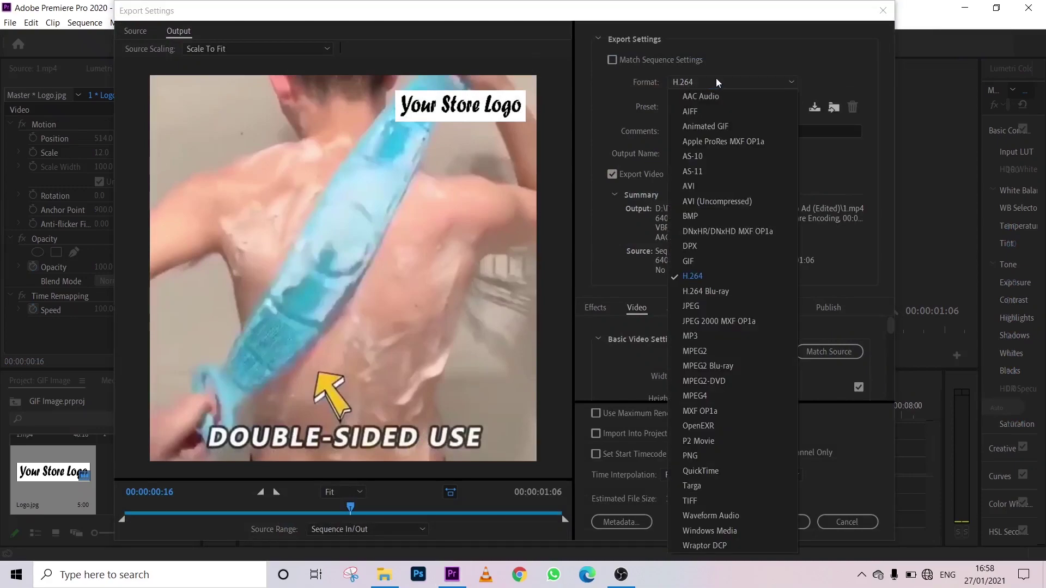
left_click(714, 126)
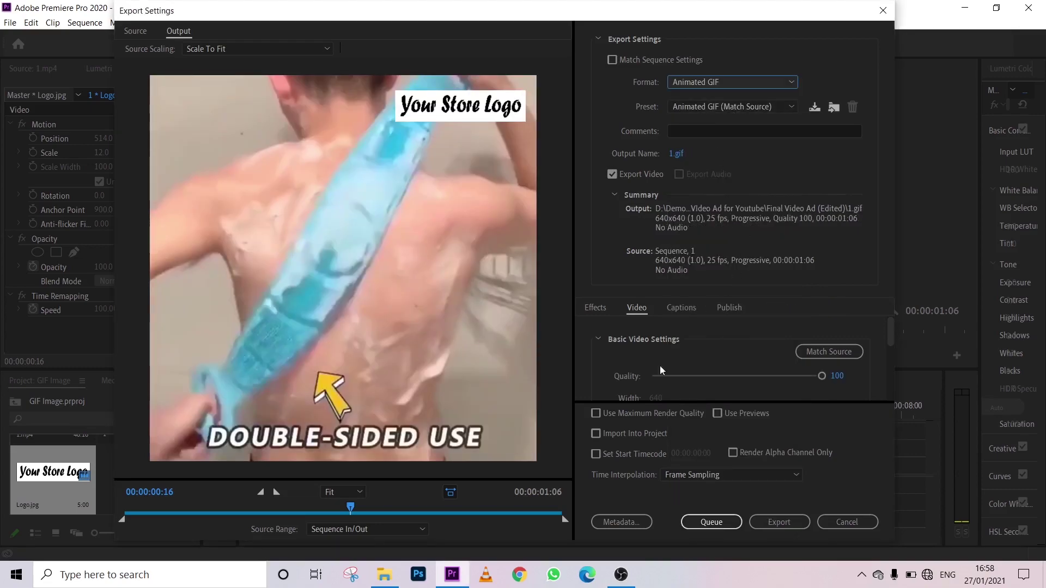
- Set the output file to "GIF Silicone Back Scrubber" in the project's Images folder, and export the GIF
left_click(677, 154)
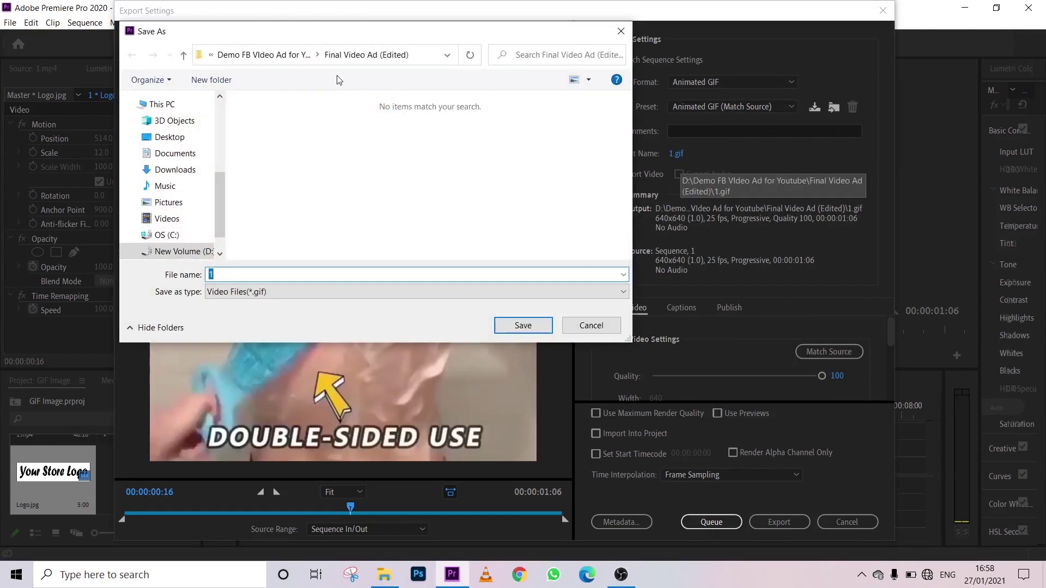
left_click(294, 56)
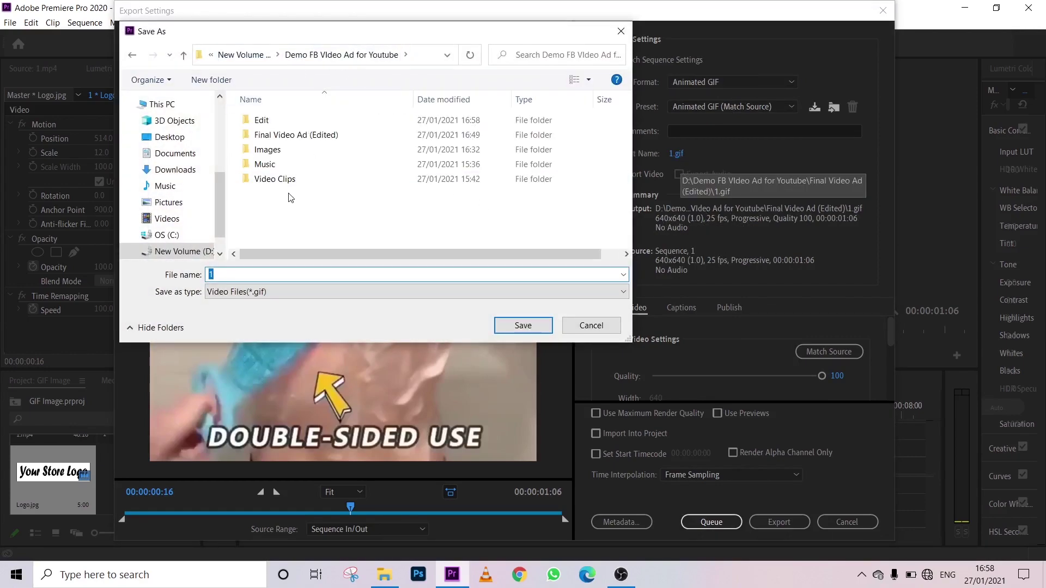
left_click(281, 154)
double_click(282, 156)
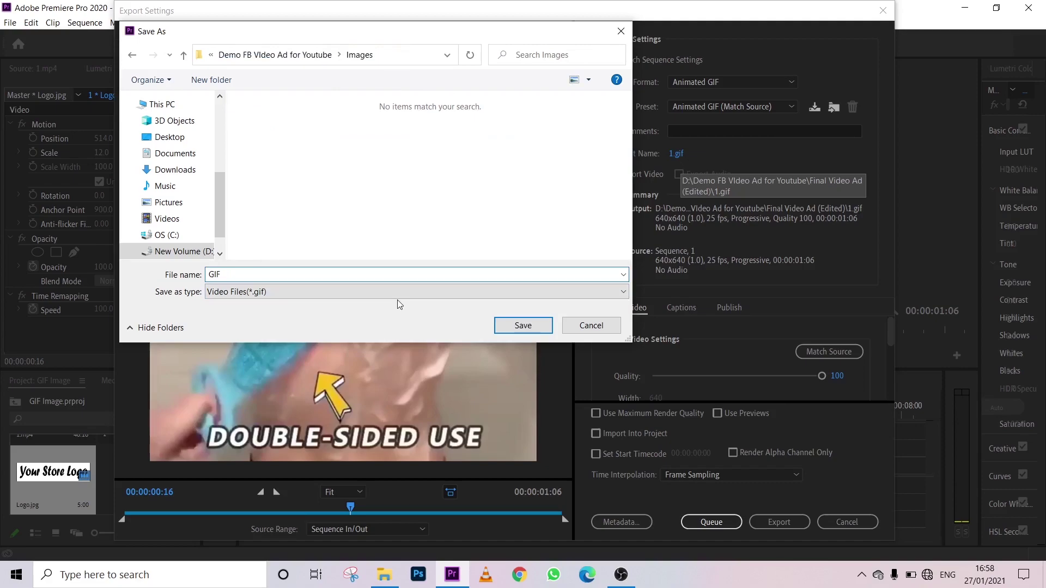
type("GIF Silicone Back Scrubber")
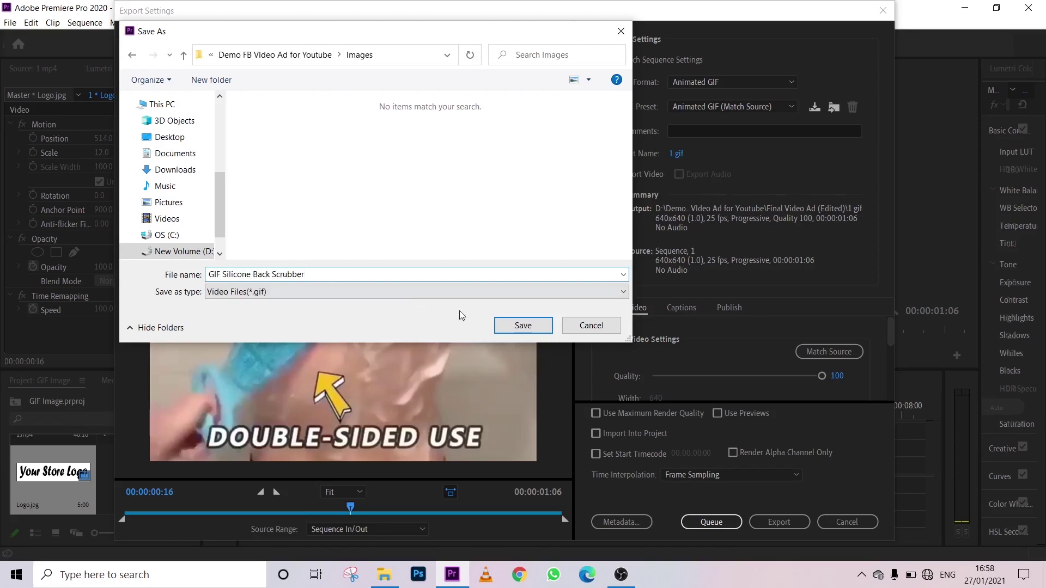
left_click(520, 325)
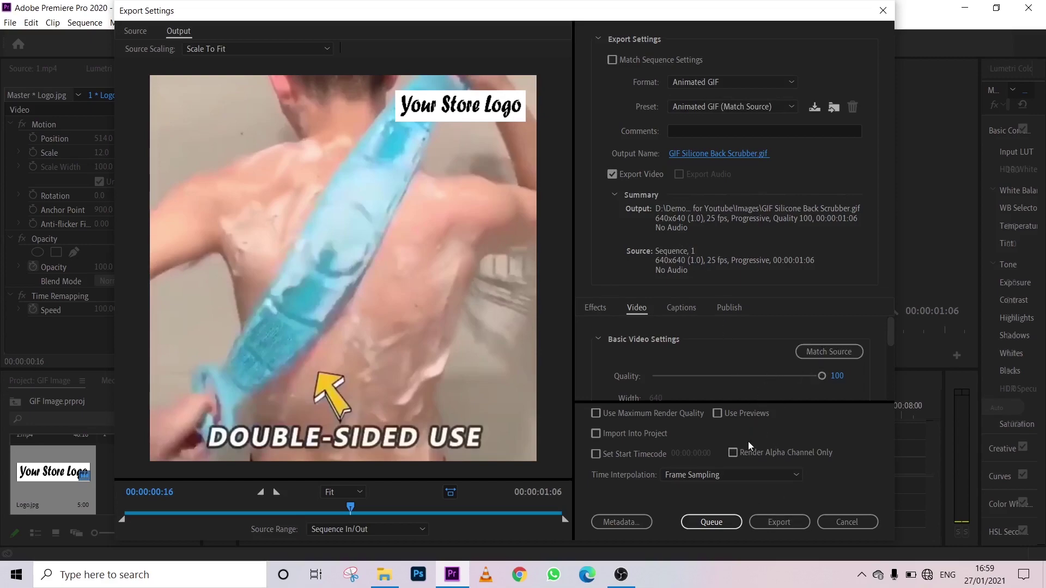
left_click(775, 522)
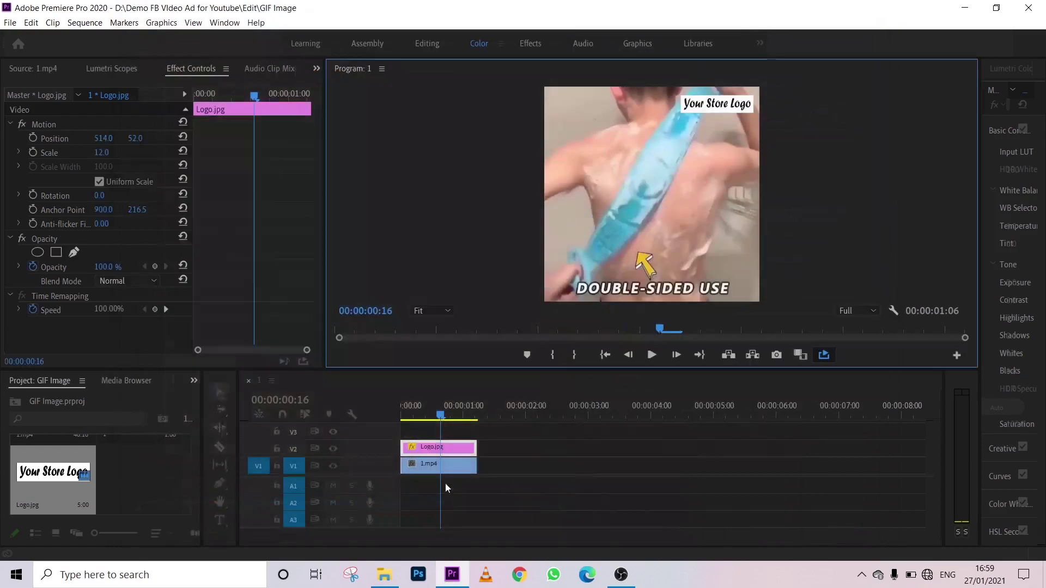
- Switch to File Explorer, open the exported "GIF Silicone Back Scrubber" from the Images folder to check it, and close the viewer
left_click(384, 575)
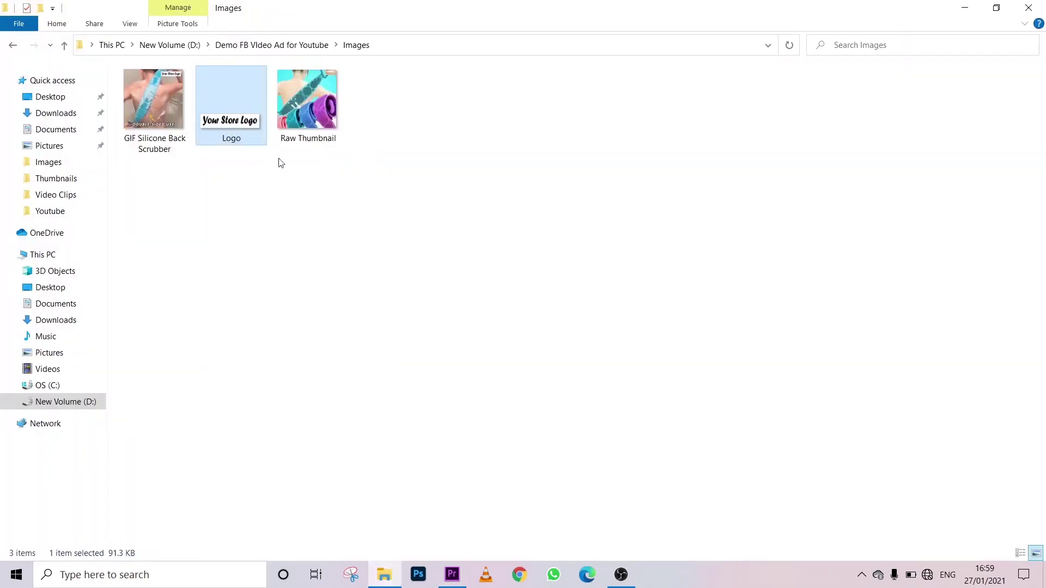
left_click(258, 44)
double_click(158, 122)
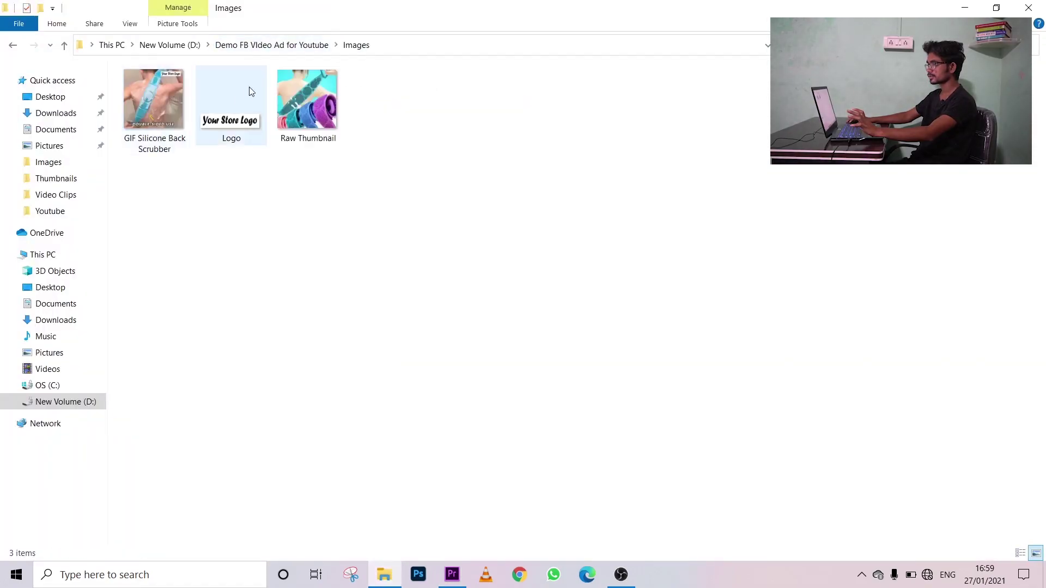
double_click(161, 113)
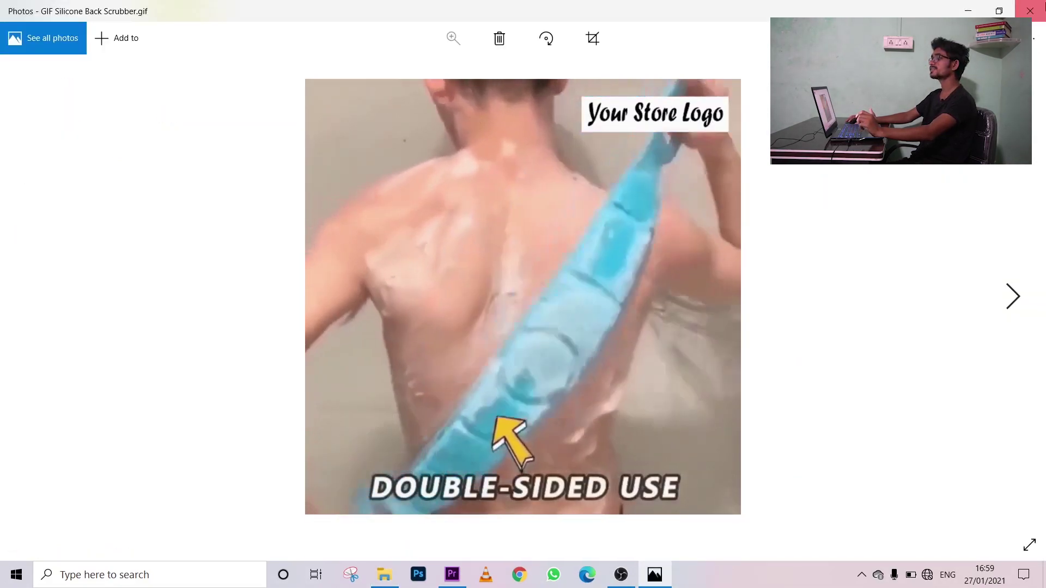
left_click(1030, 8)
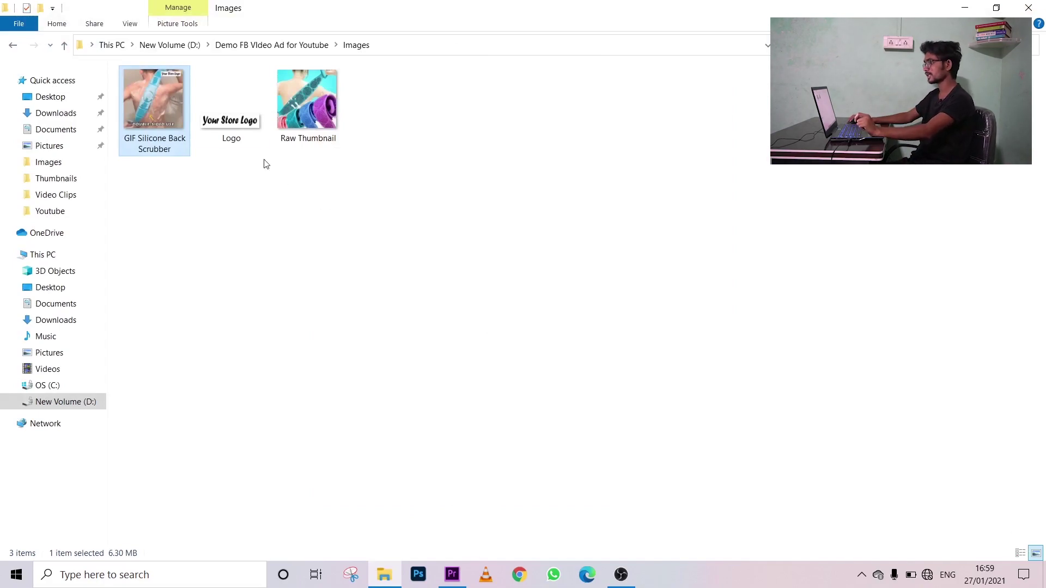
left_click(222, 287)
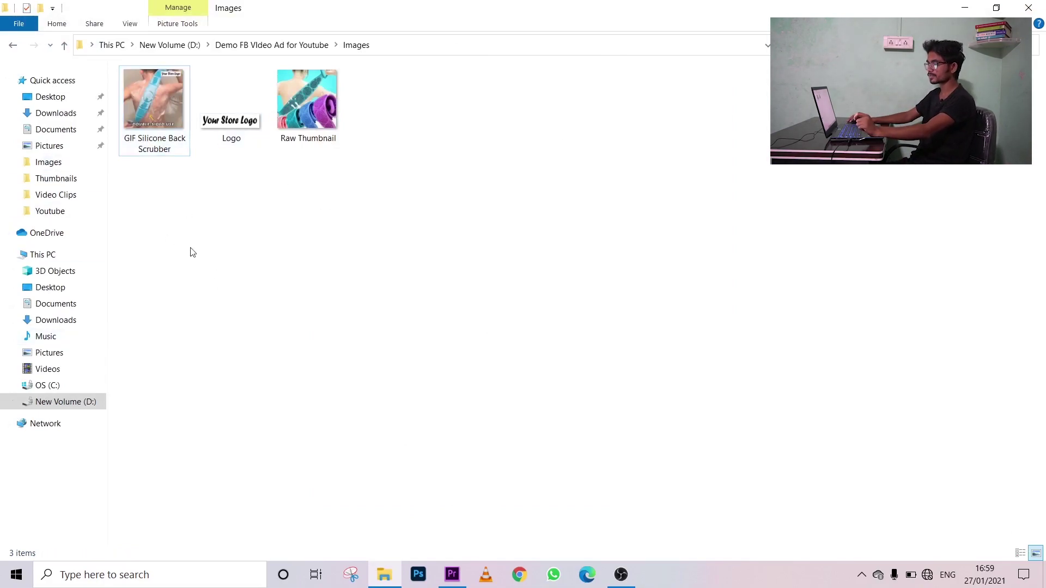
left_click(171, 108)
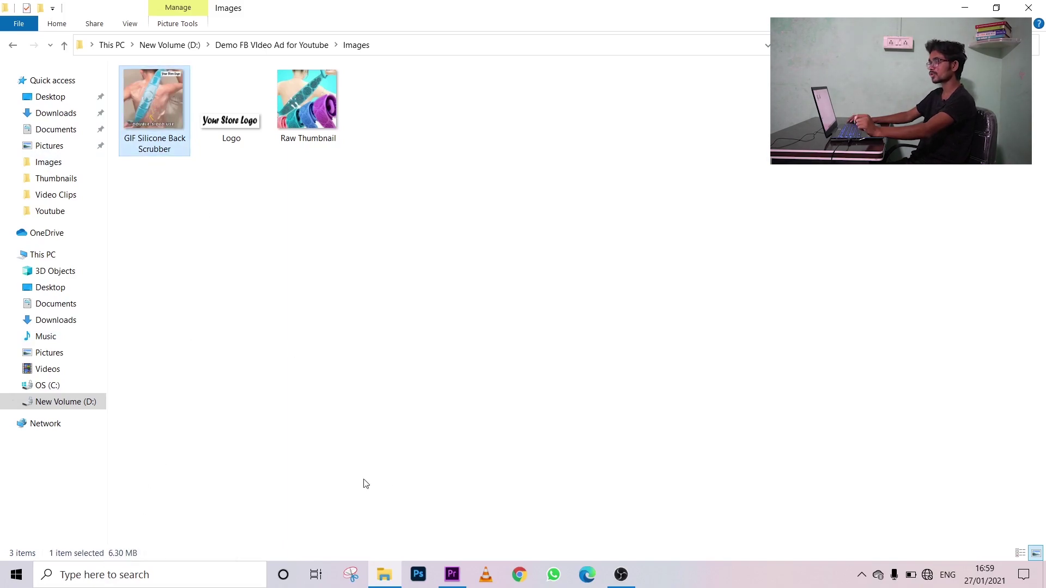
left_click(130, 304)
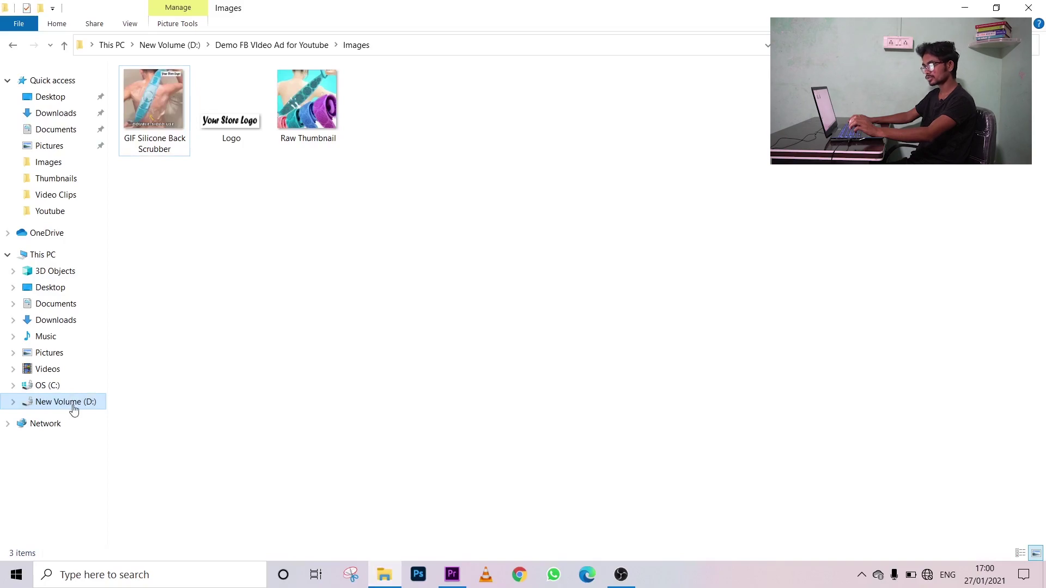